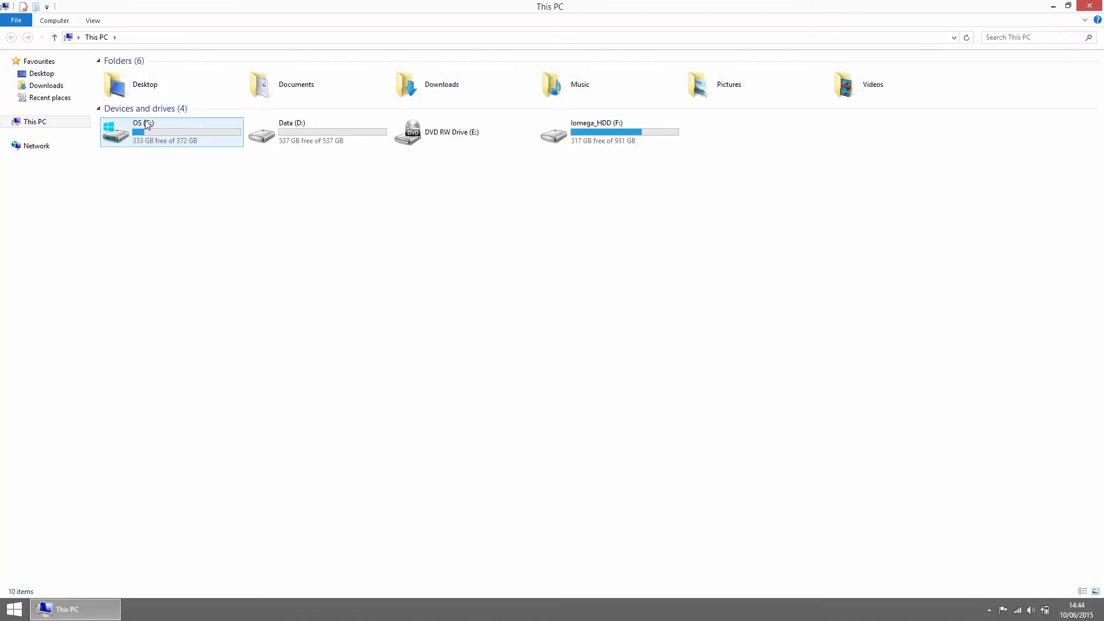
Open httpd.conf from C:\wamp\bin\apache\apache2.4.9\conf in Notepad++ for editing
{"action": "double_click", "coordinate": [146, 122]}
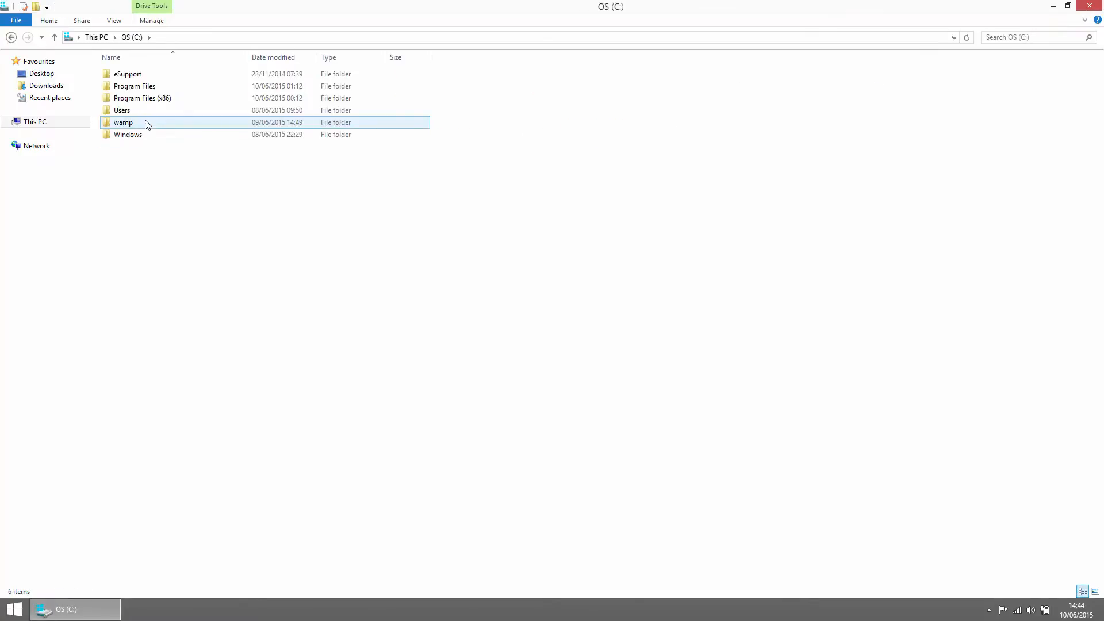
{"action": "double_click", "coordinate": [146, 122]}
{"action": "double_click", "coordinate": [120, 98]}
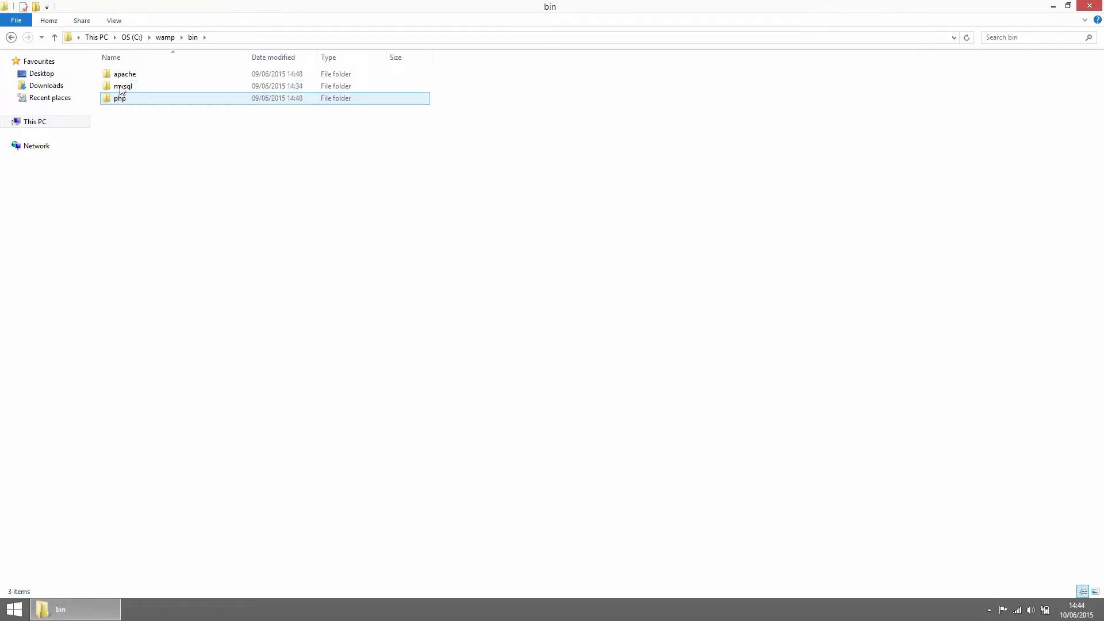
{"action": "double_click", "coordinate": [115, 76]}
{"action": "double_click", "coordinate": [118, 77]}
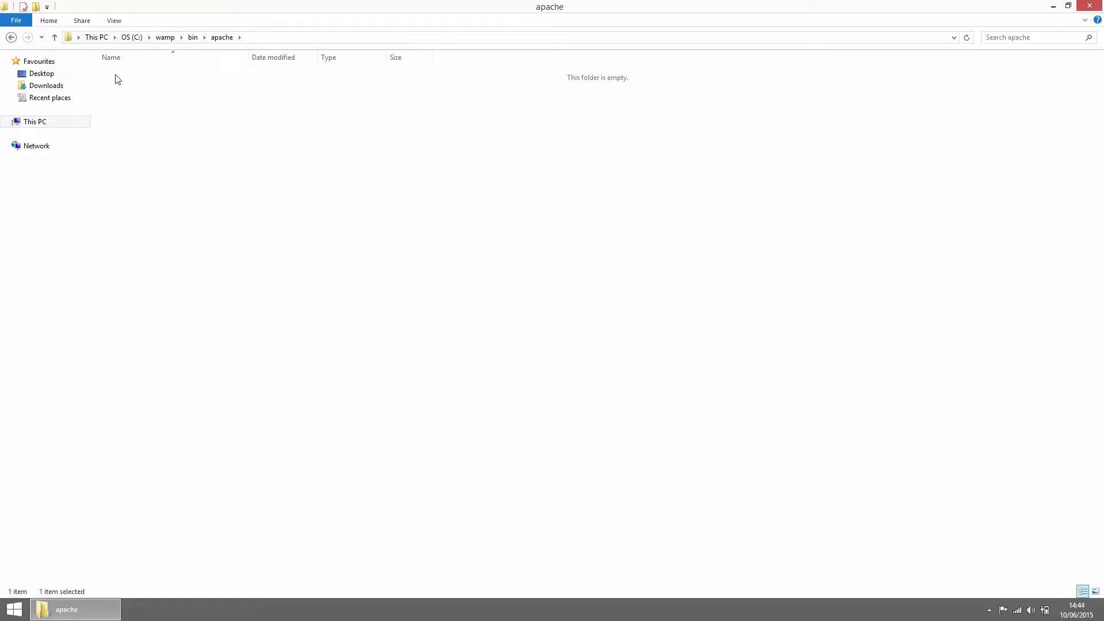
{"action": "double_click", "coordinate": [154, 103]}
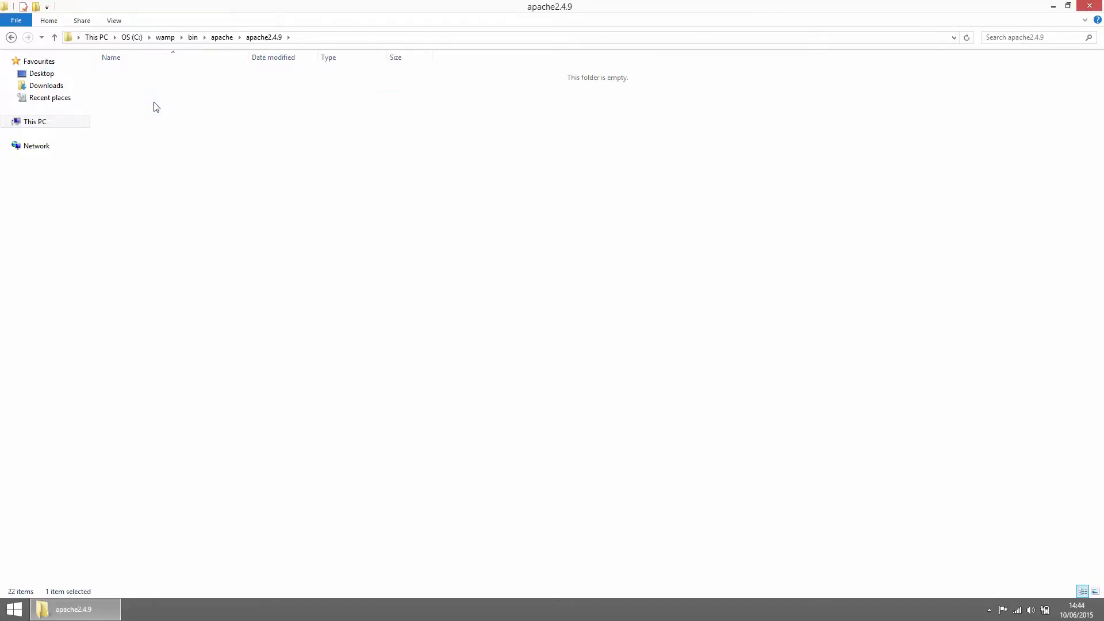
{"action": "left_click", "coordinate": [161, 114]}
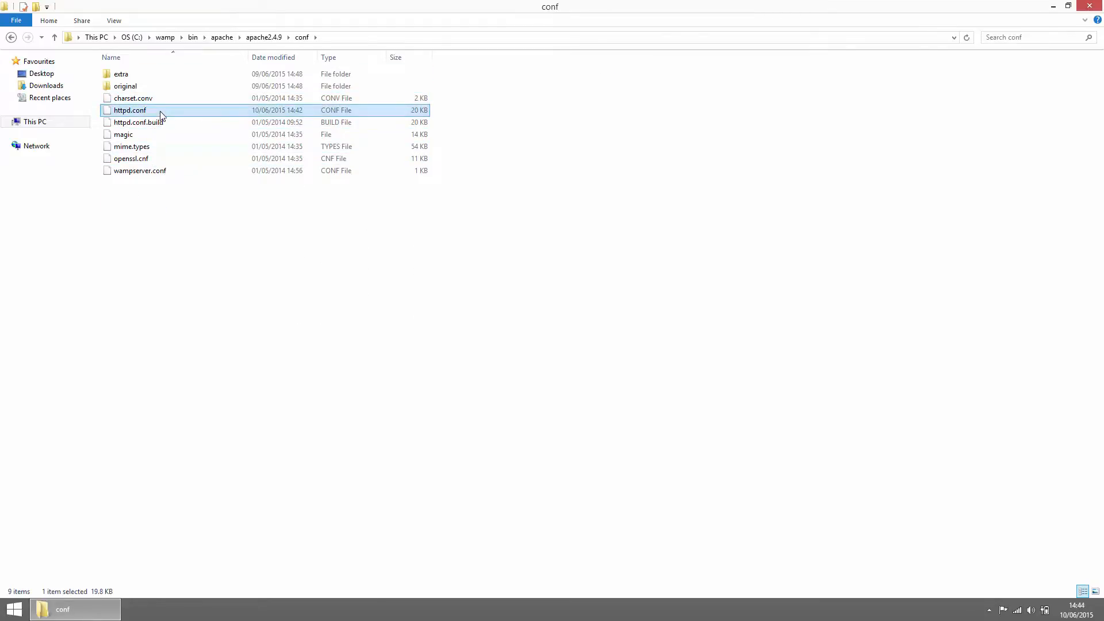
{"action": "right_click", "coordinate": [161, 114]}
{"action": "left_click", "coordinate": [174, 131]}
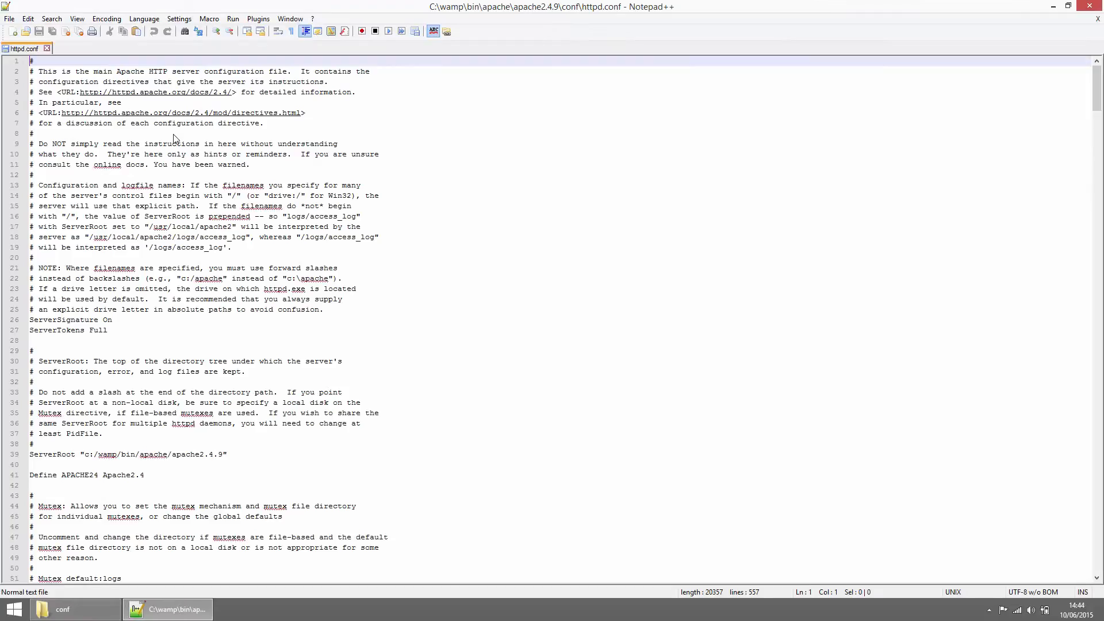
Uncomment the "VirtualDocumentRoot c:/wamp/www/%0" line at the end of httpd.conf, save the file, and close the editor and folder windows
{"action": "scroll", "coordinate": [201, 496], "scroll_direction": "down", "scroll_amount": 20}
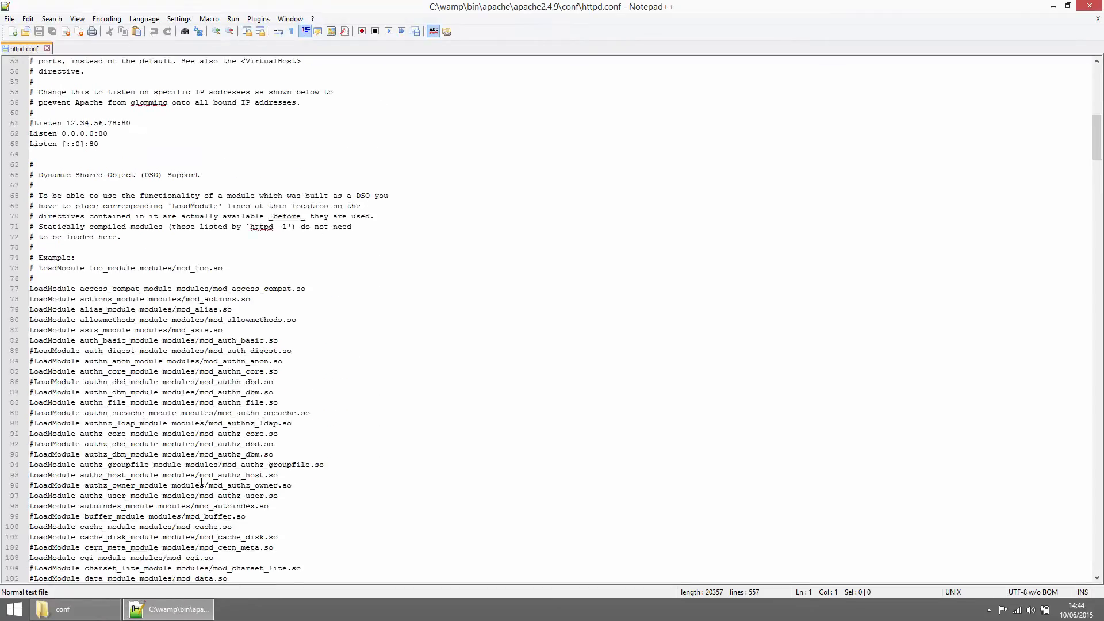
{"action": "scroll", "coordinate": [219, 474], "scroll_direction": "down", "scroll_amount": 10}
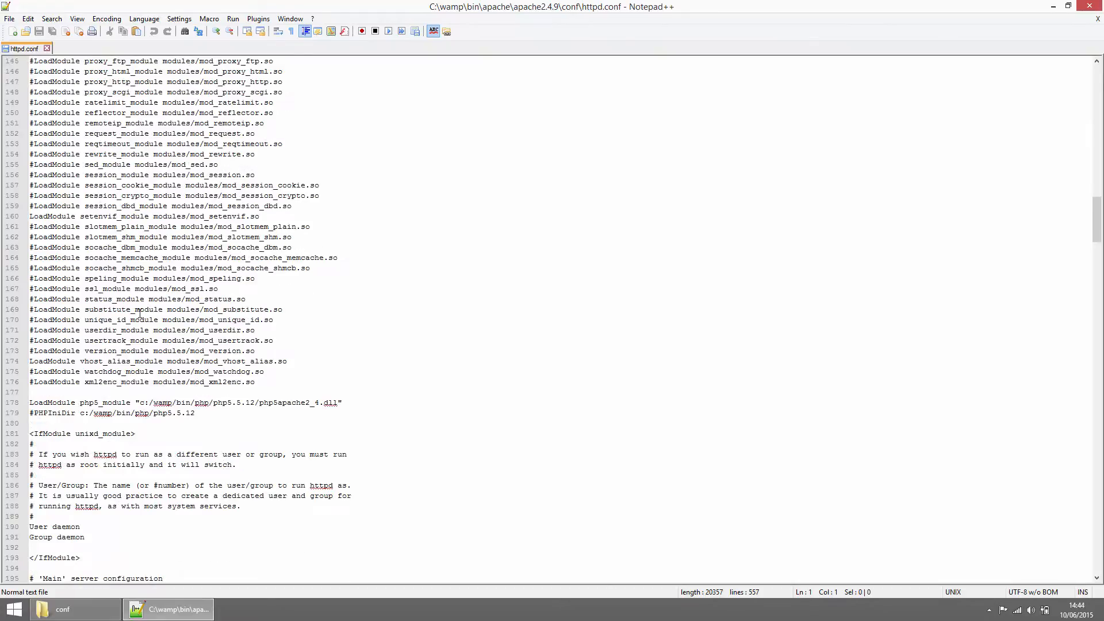
{"action": "triple_click", "coordinate": [67, 364]}
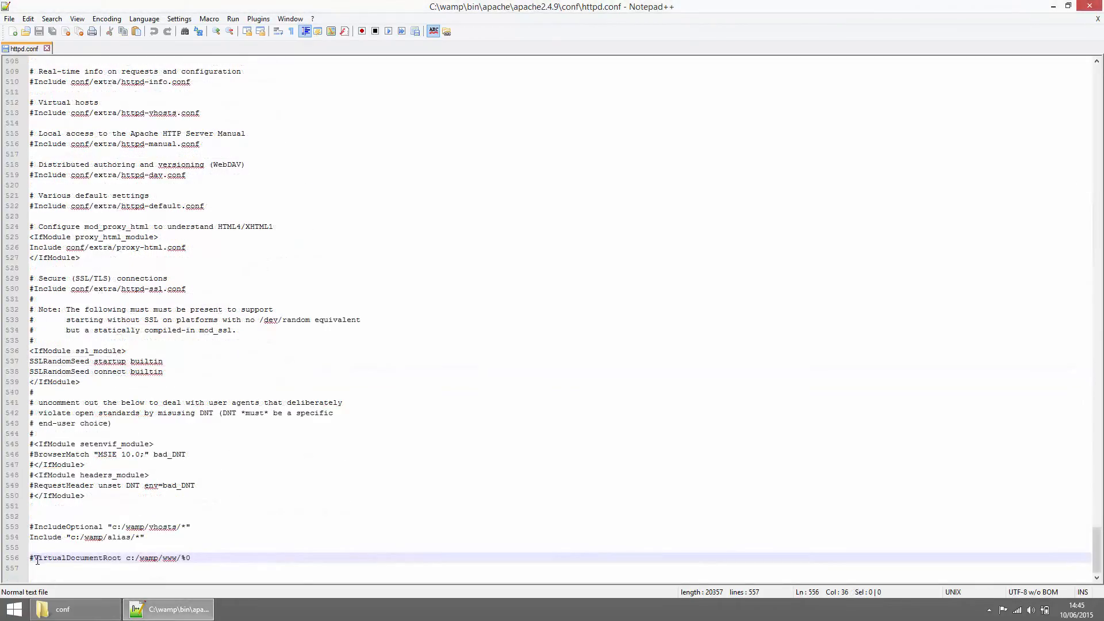
{"action": "left_click", "coordinate": [36, 559]}
{"action": "key", "text": "BackSpace"}
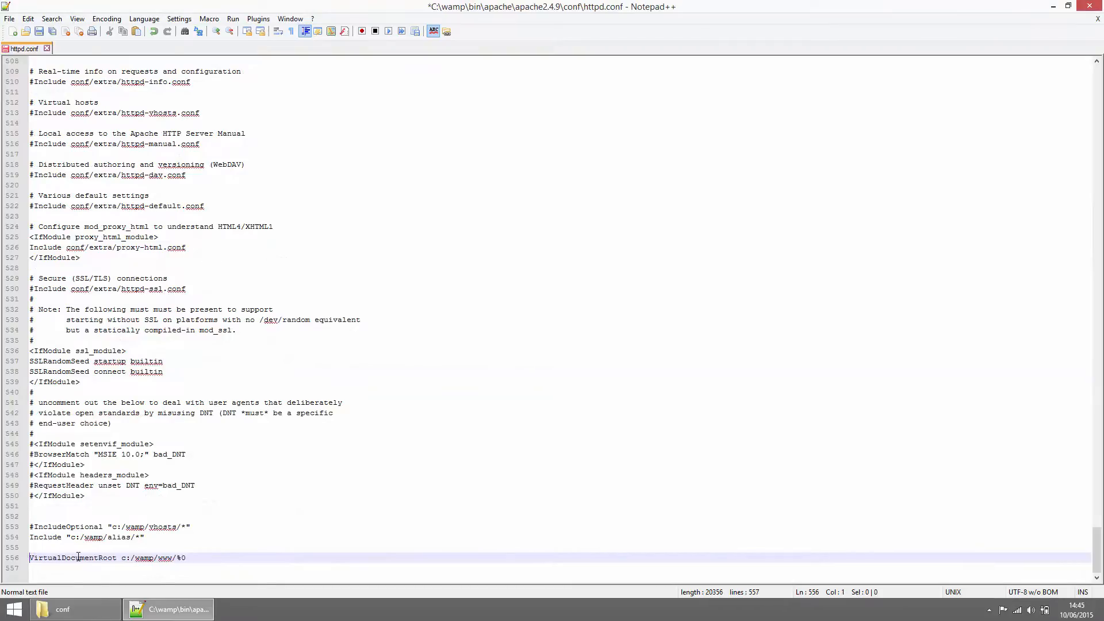
{"action": "key", "text": "ctrl+s"}
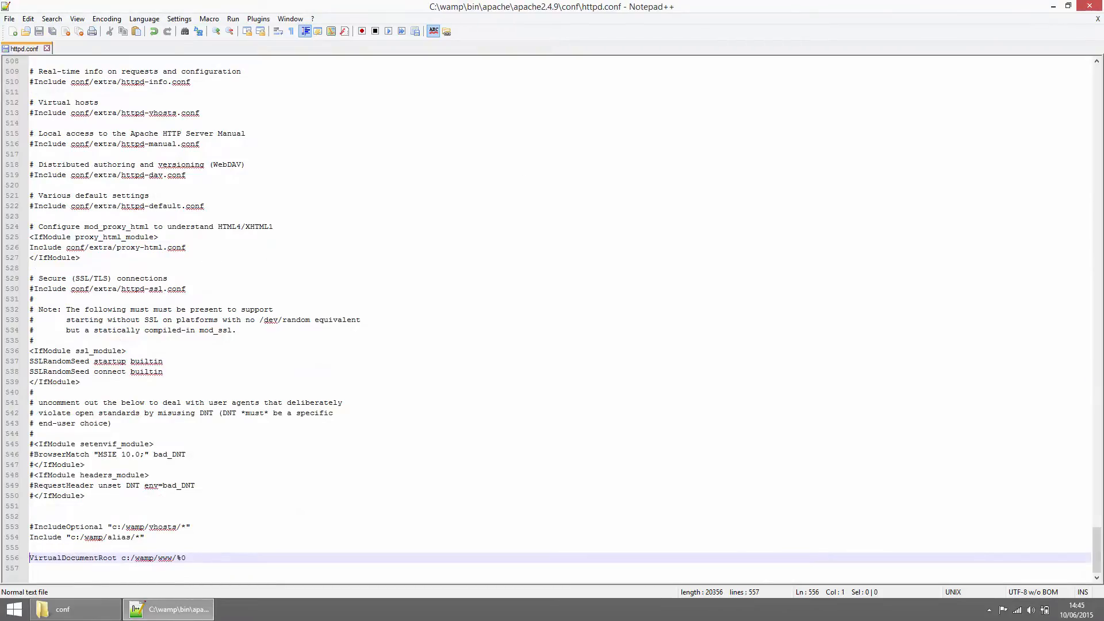
{"action": "left_click", "coordinate": [1090, 6]}
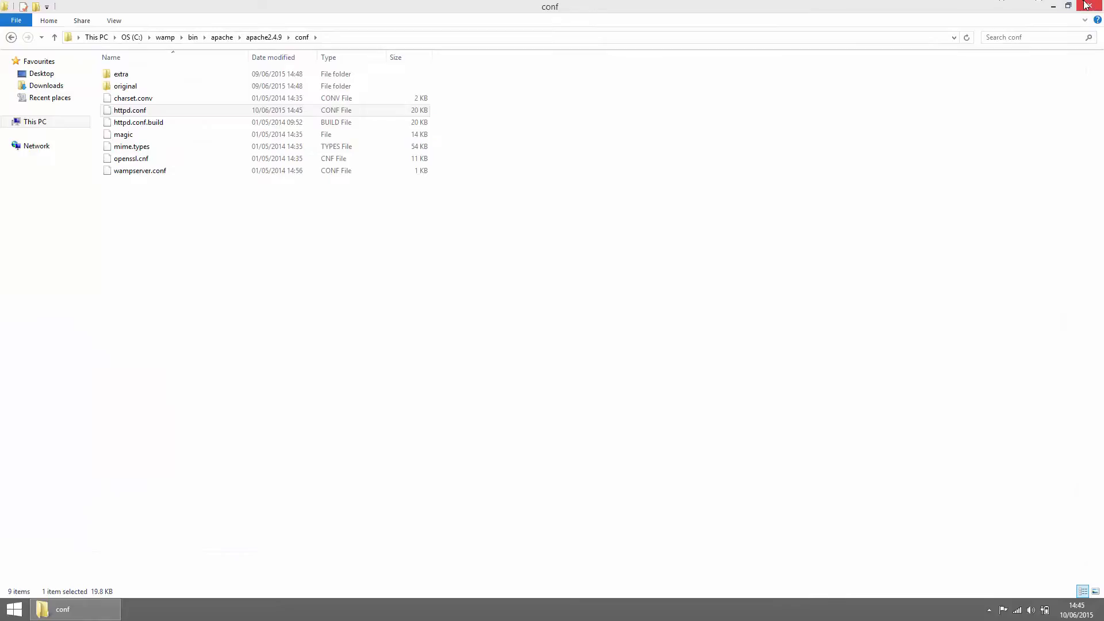
{"action": "left_click", "coordinate": [1089, 6]}
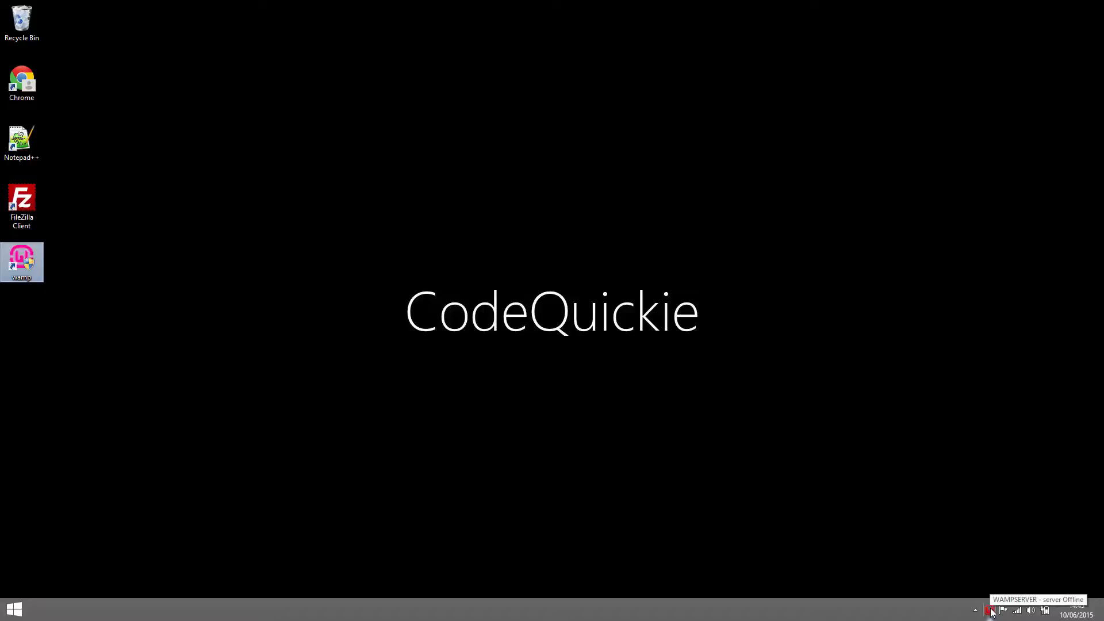
Open the localhost page from WampServer to check the server's response, and close the browser
{"action": "left_click", "coordinate": [992, 611]}
{"action": "left_click", "coordinate": [1040, 454]}
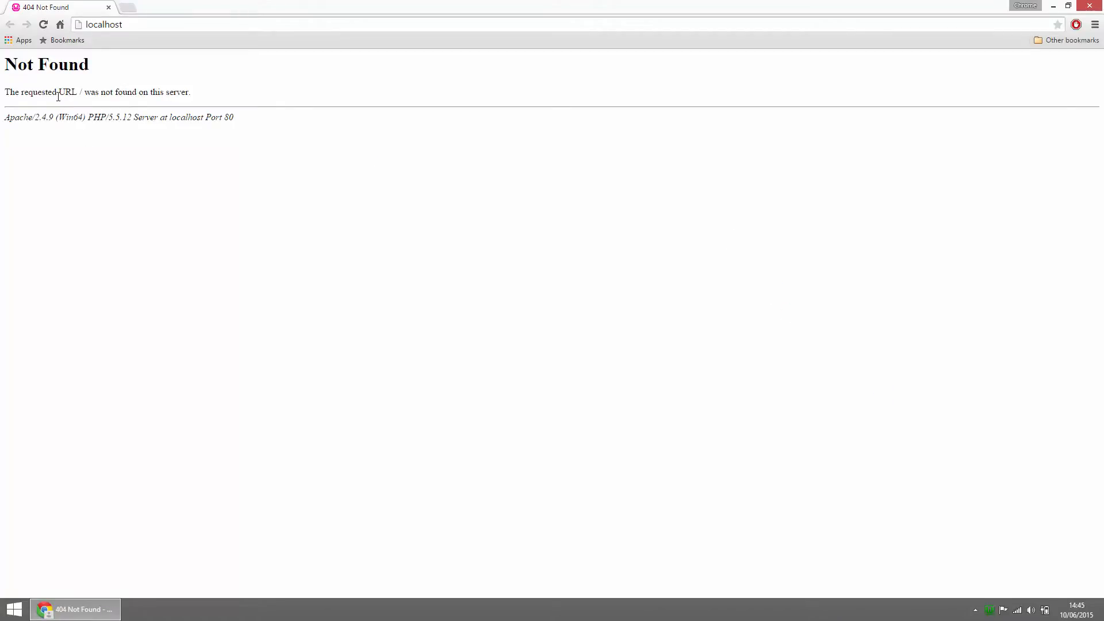
{"action": "left_click", "coordinate": [109, 7]}
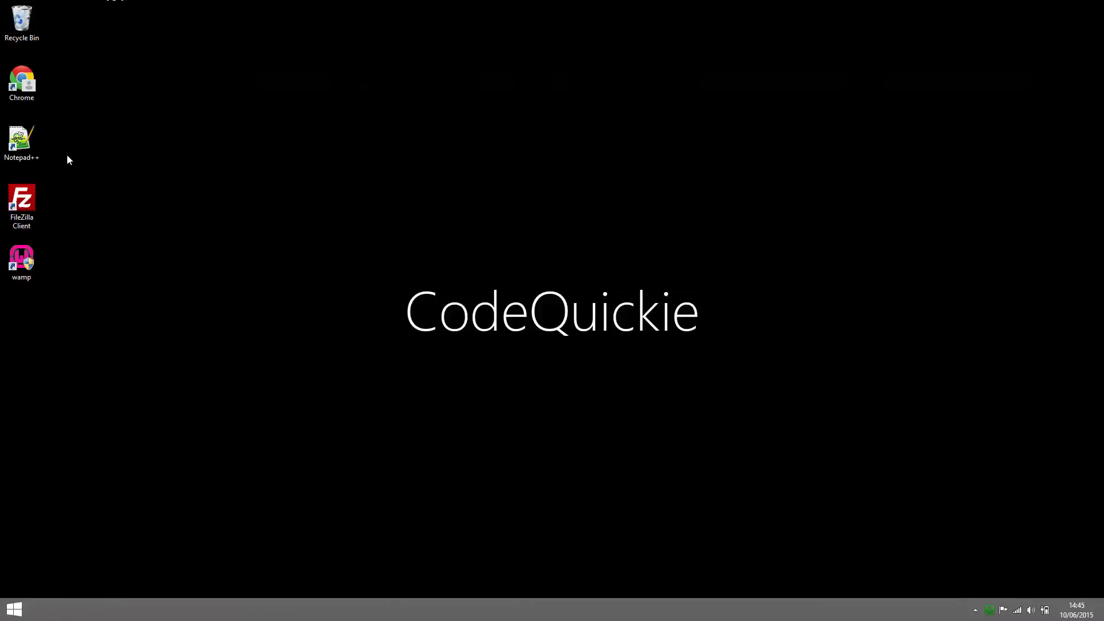
Create a folder named mysite in C:\wamp\www and open it
{"action": "key", "text": "super+e"}
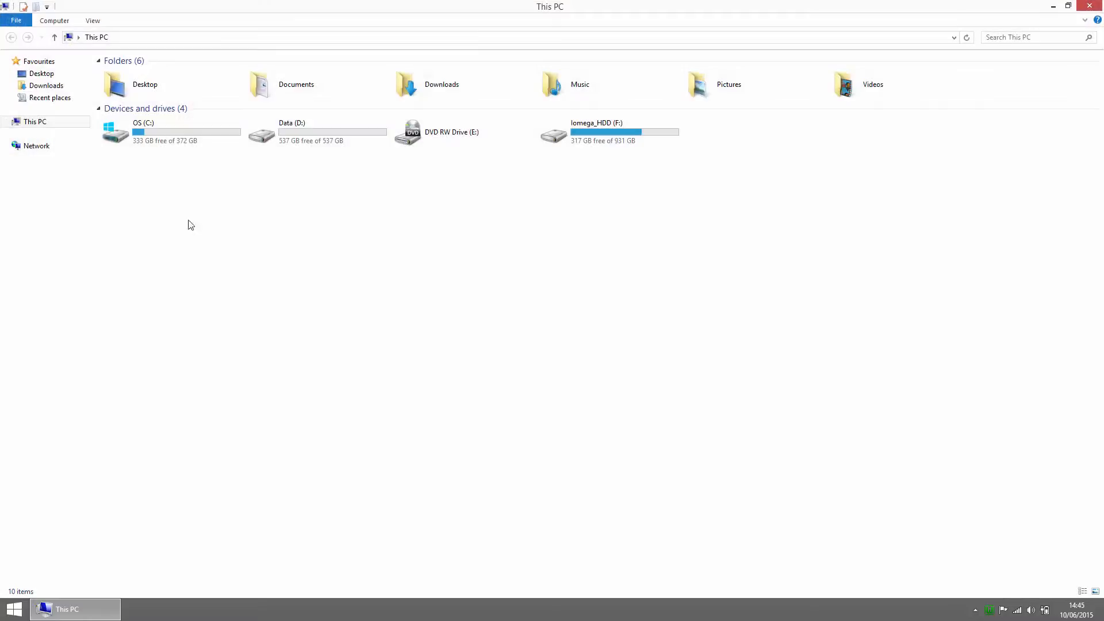
{"action": "double_click", "coordinate": [200, 140]}
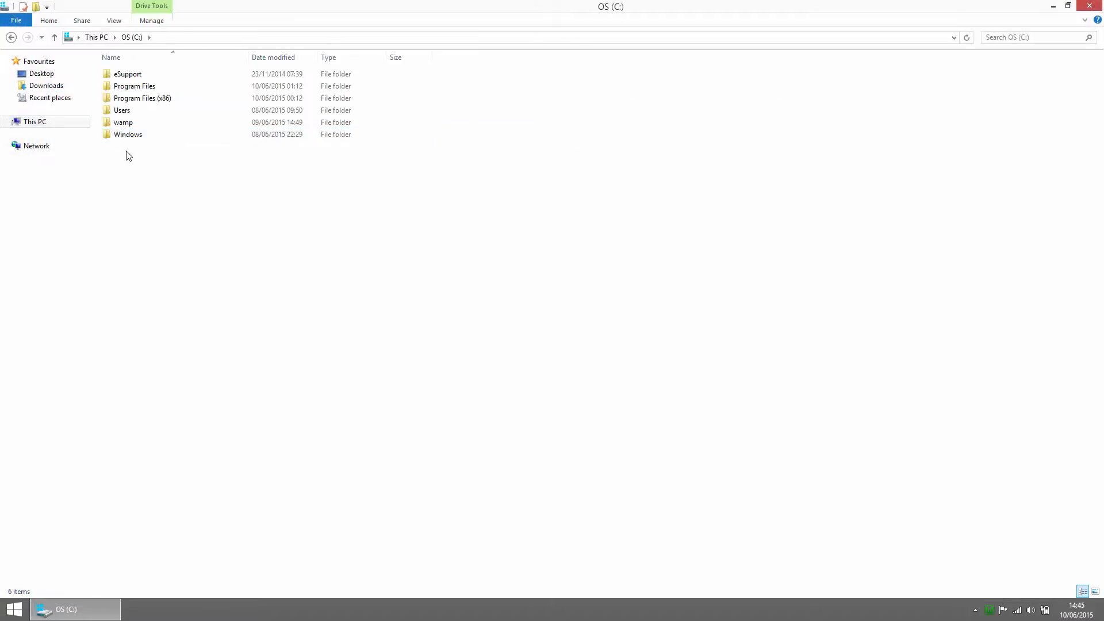
{"action": "double_click", "coordinate": [123, 122]}
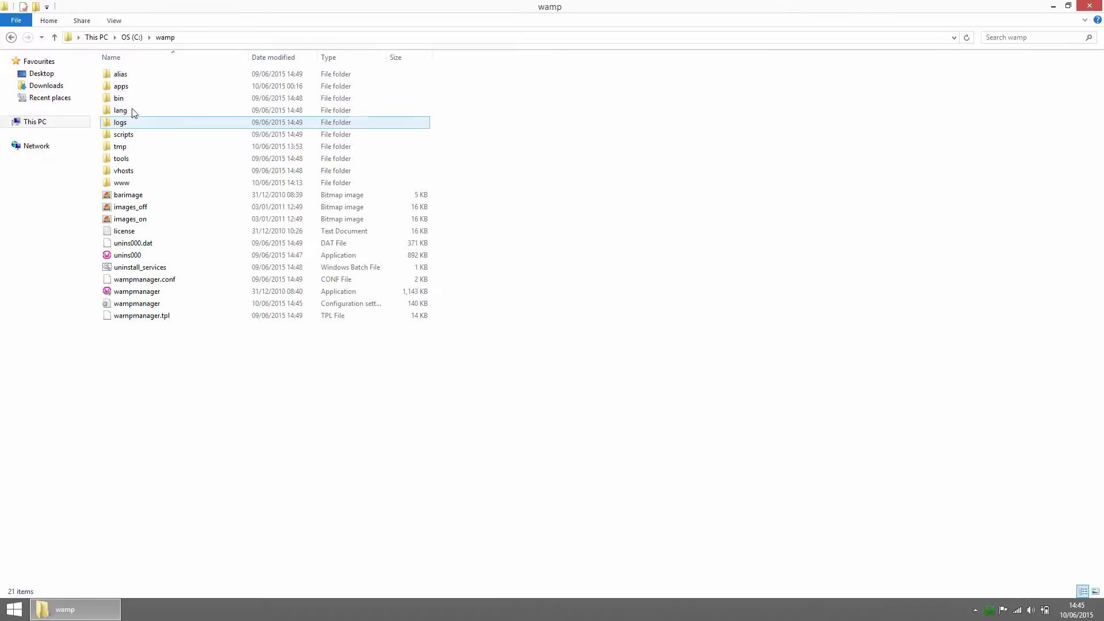
{"action": "double_click", "coordinate": [122, 183]}
{"action": "right_click", "coordinate": [182, 179]}
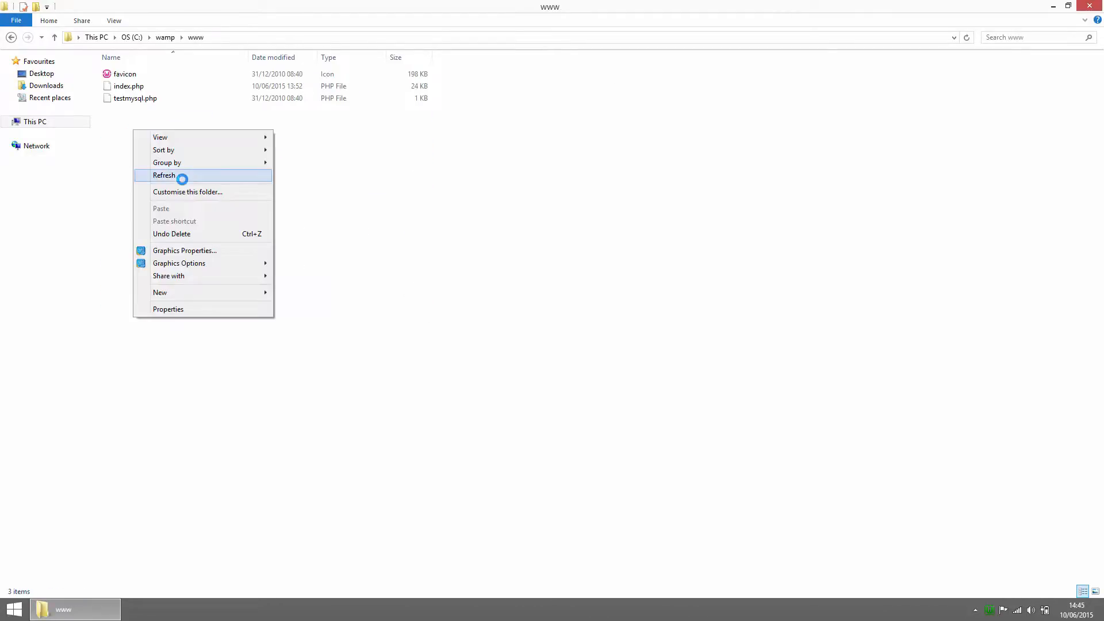
{"action": "mouse_move", "coordinate": [220, 299]}
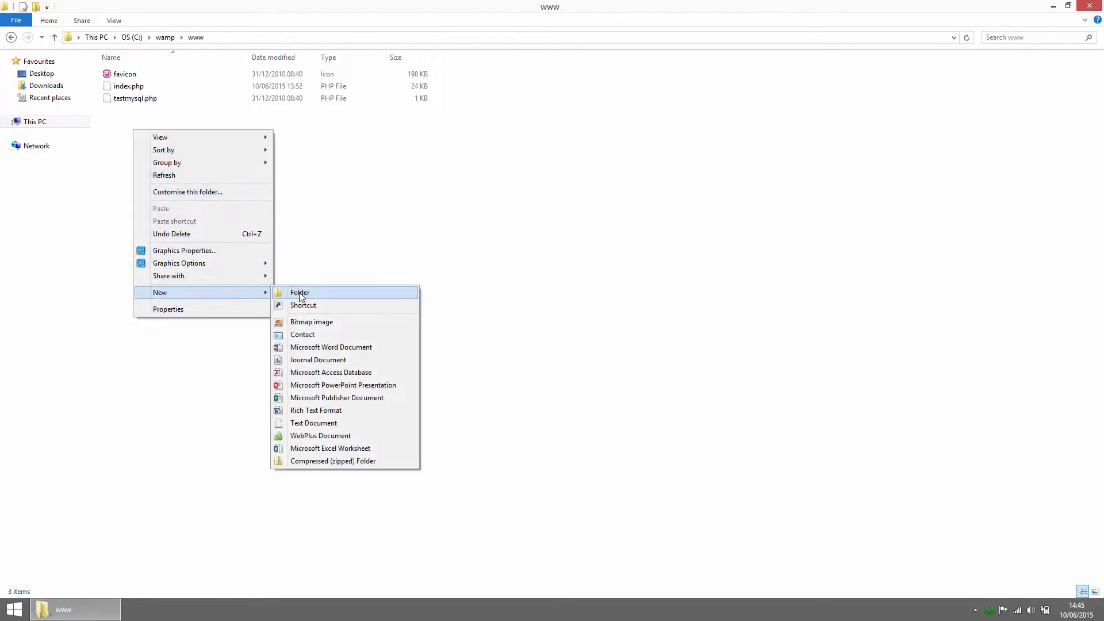
{"action": "left_click", "coordinate": [300, 295]}
{"action": "type", "text": "mysite"}
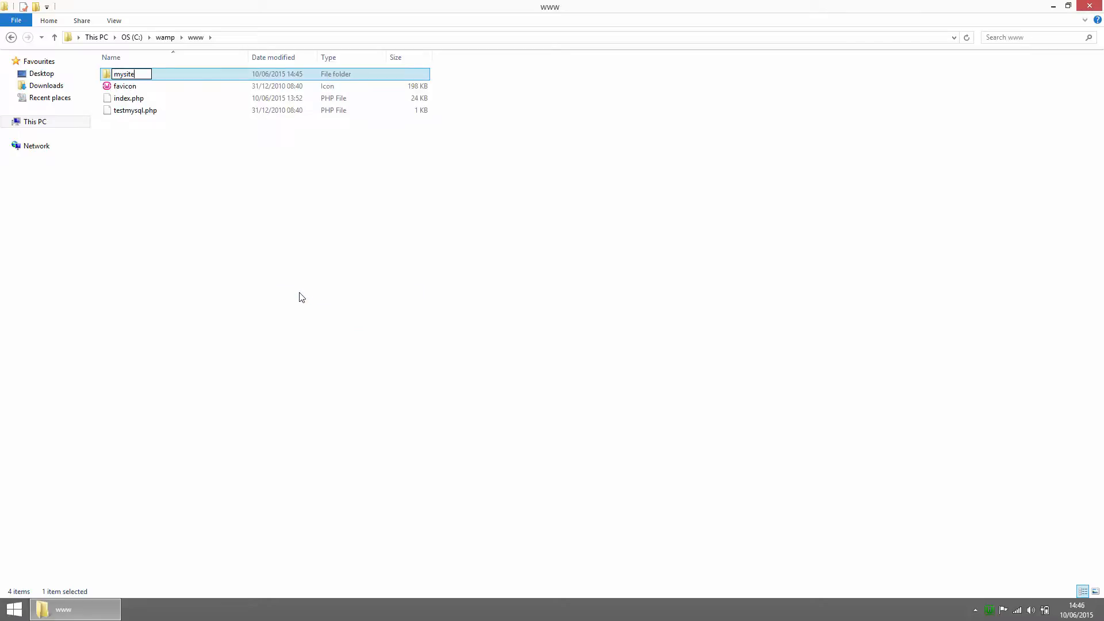
{"action": "key", "text": "Return"}
{"action": "double_click", "coordinate": [144, 74]}
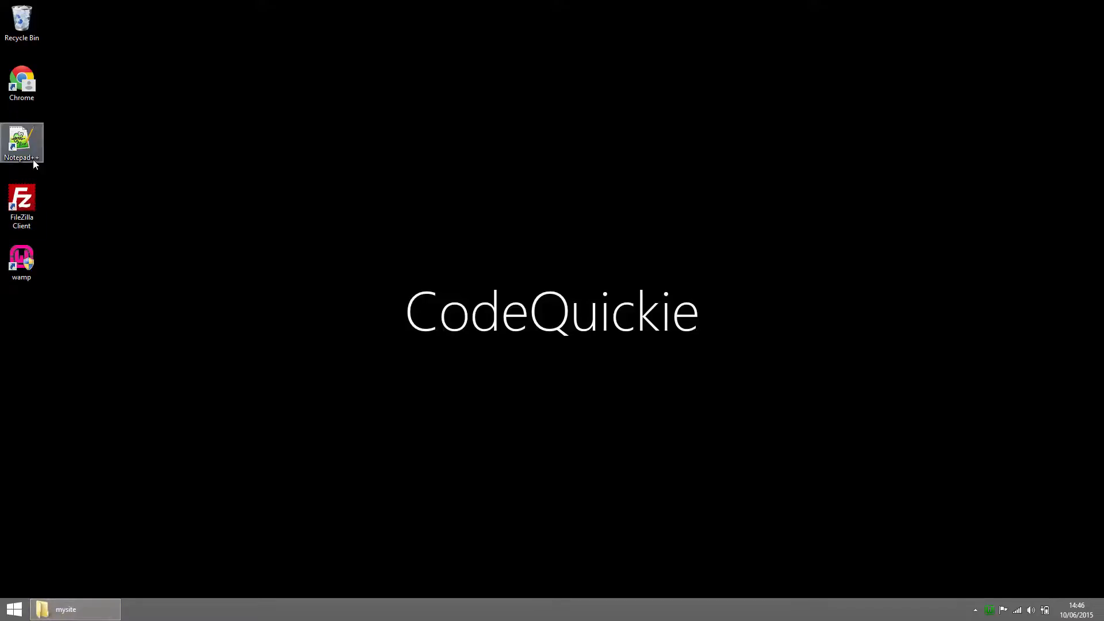
Write the heading "<h1>hello world</h1>" in a blank Notepad++ document
{"action": "double_click", "coordinate": [33, 160]}
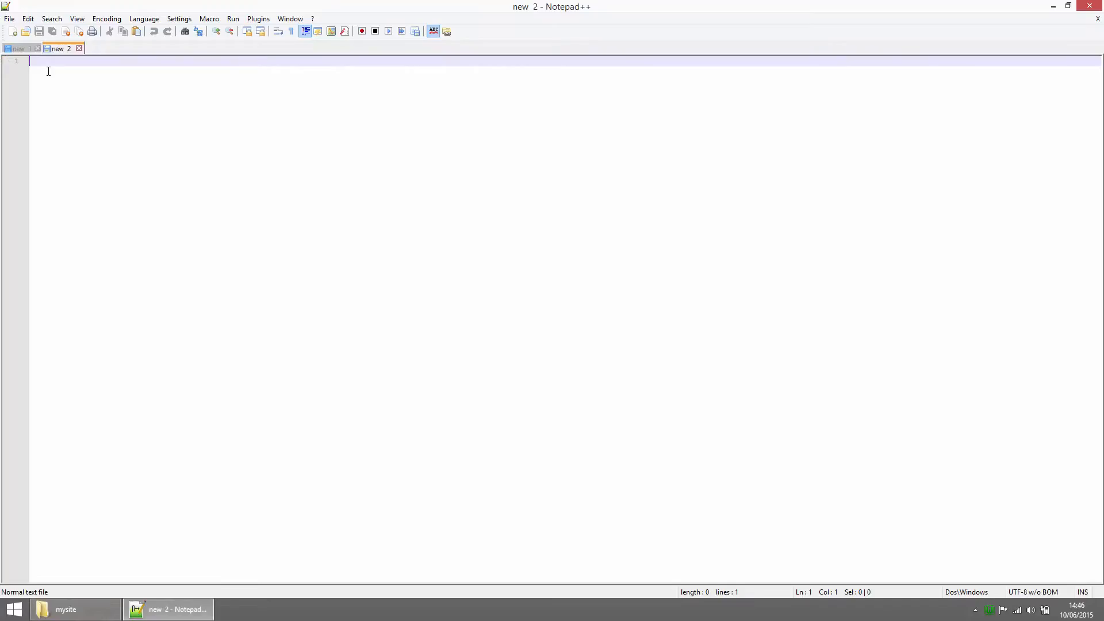
{"action": "type", "text": "<h2>"}
{"action": "type", "text": "hello "}
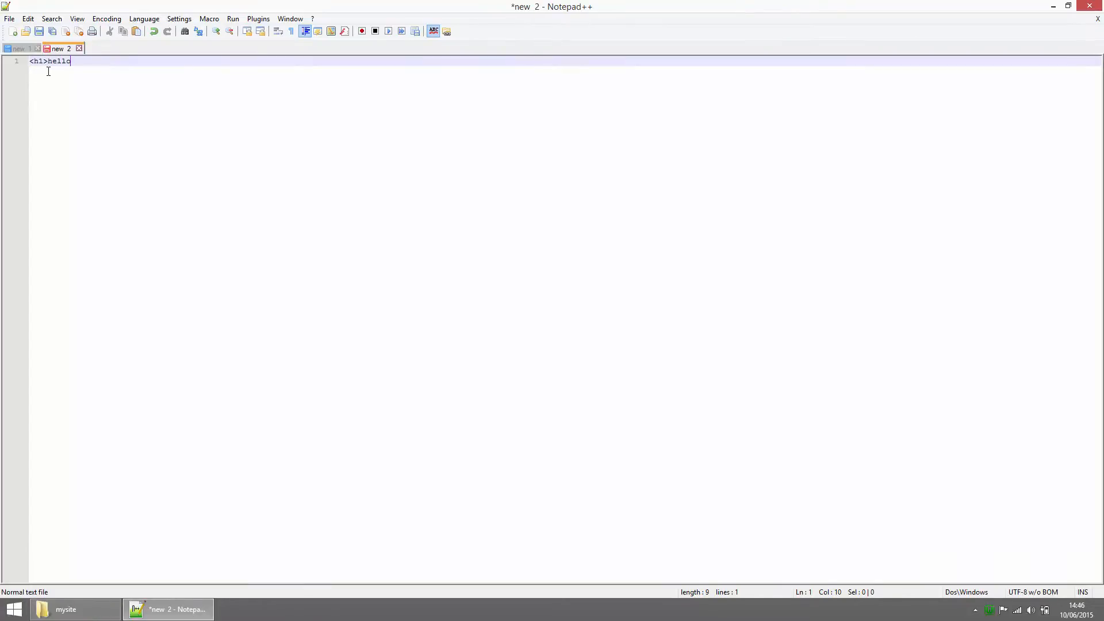
{"action": "type", "text": "world</h1>"}
Save the document as index.html in C:\wamp\www\mysite, using the Hyper Text Markup Language file type
{"action": "left_click", "coordinate": [10, 19]}
{"action": "left_click", "coordinate": [71, 92]}
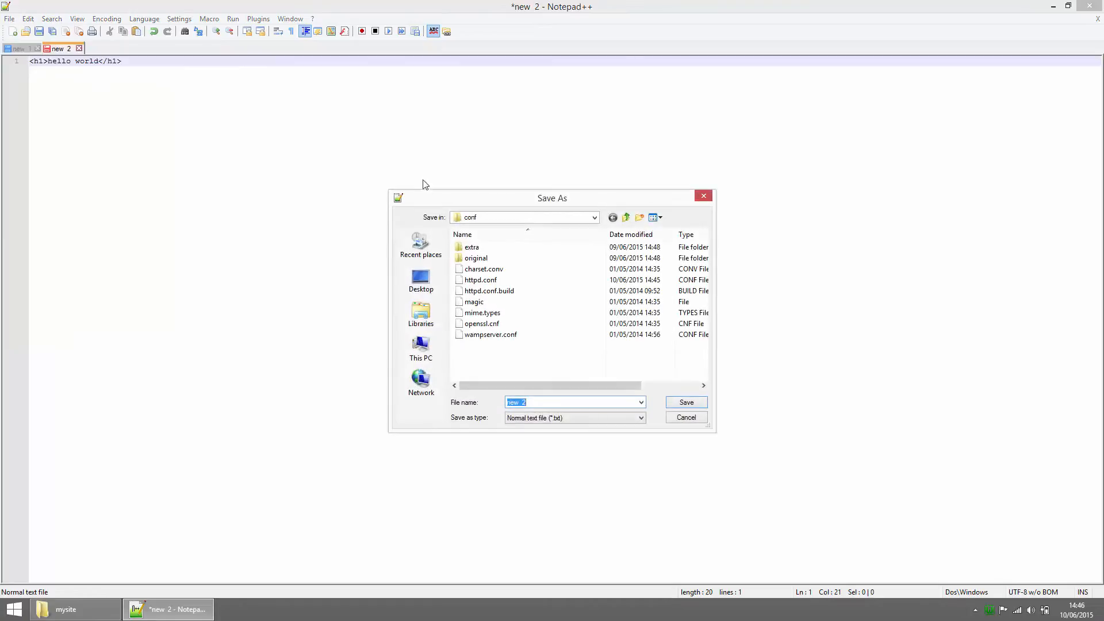
{"action": "left_click", "coordinate": [626, 217]}
{"action": "left_click", "coordinate": [626, 217]}
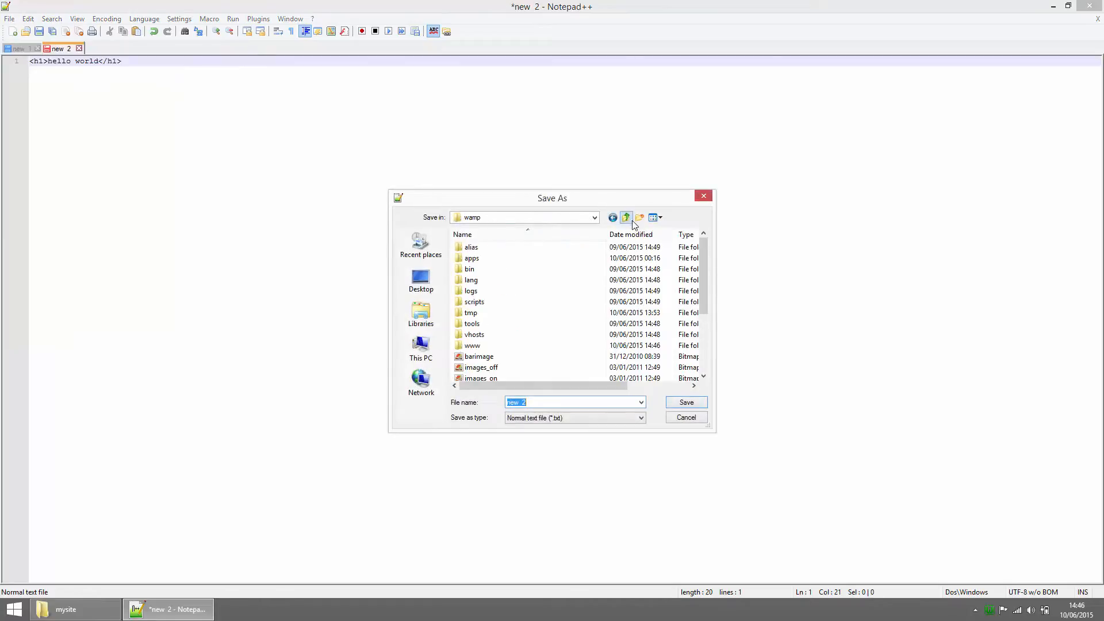
{"action": "double_click", "coordinate": [503, 346]}
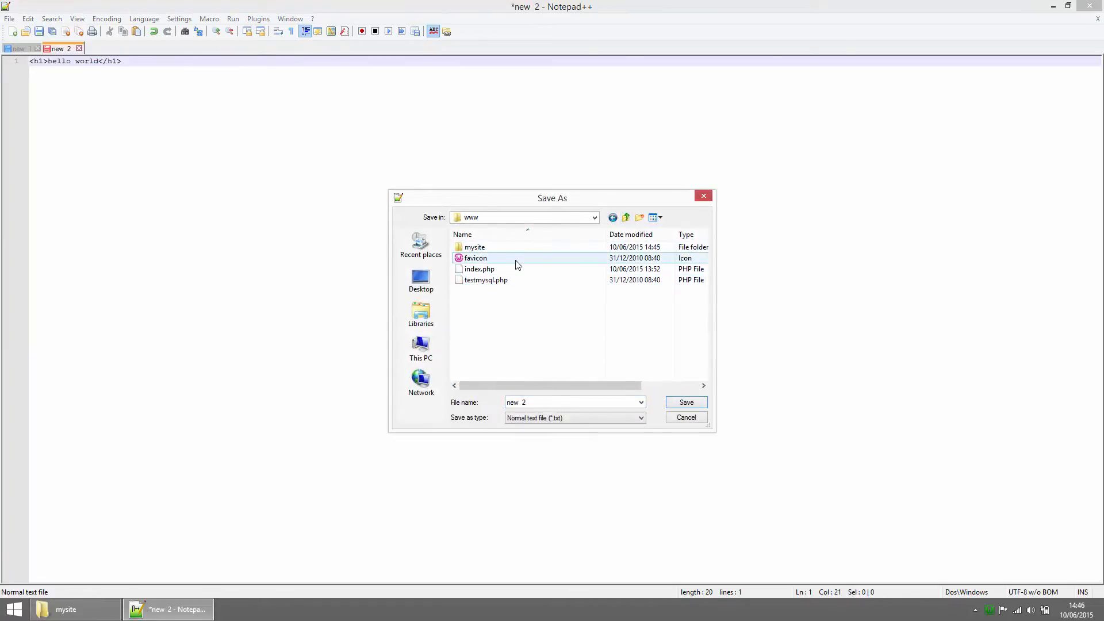
{"action": "double_click", "coordinate": [517, 250]}
{"action": "left_click", "coordinate": [576, 401]}
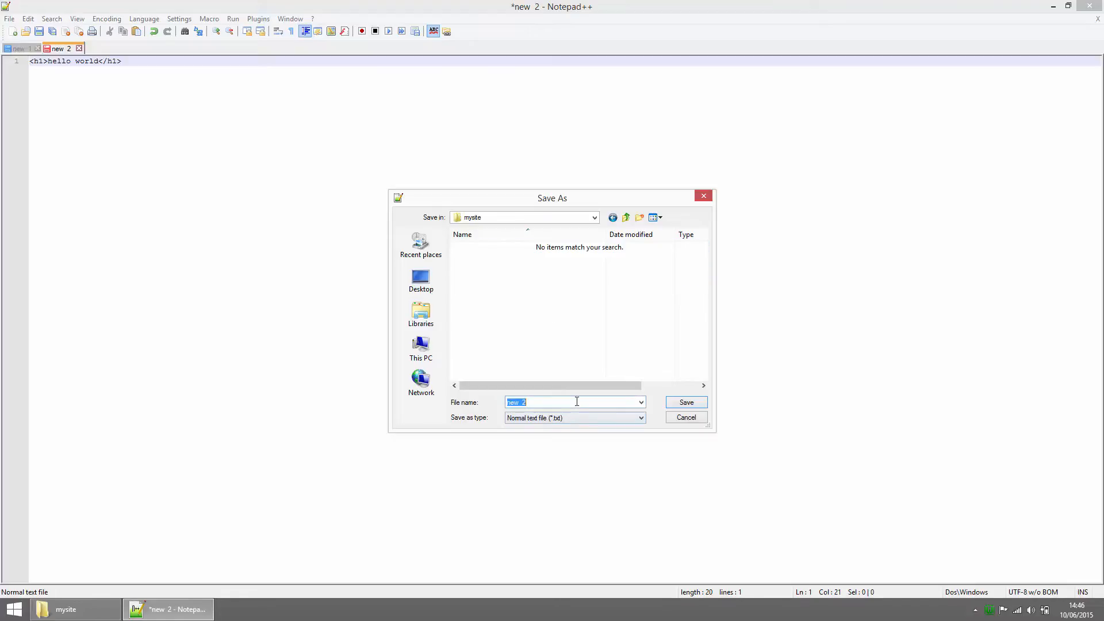
{"action": "type", "text": "index.html"}
{"action": "left_click", "coordinate": [507, 421]}
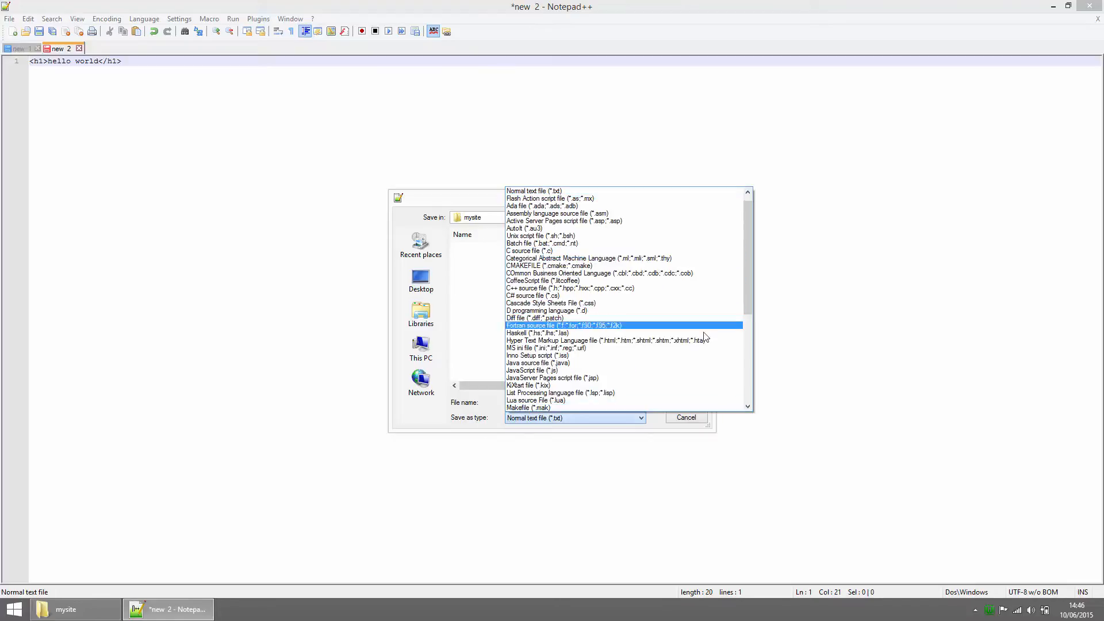
{"action": "left_click", "coordinate": [703, 341]}
{"action": "left_click", "coordinate": [695, 403]}
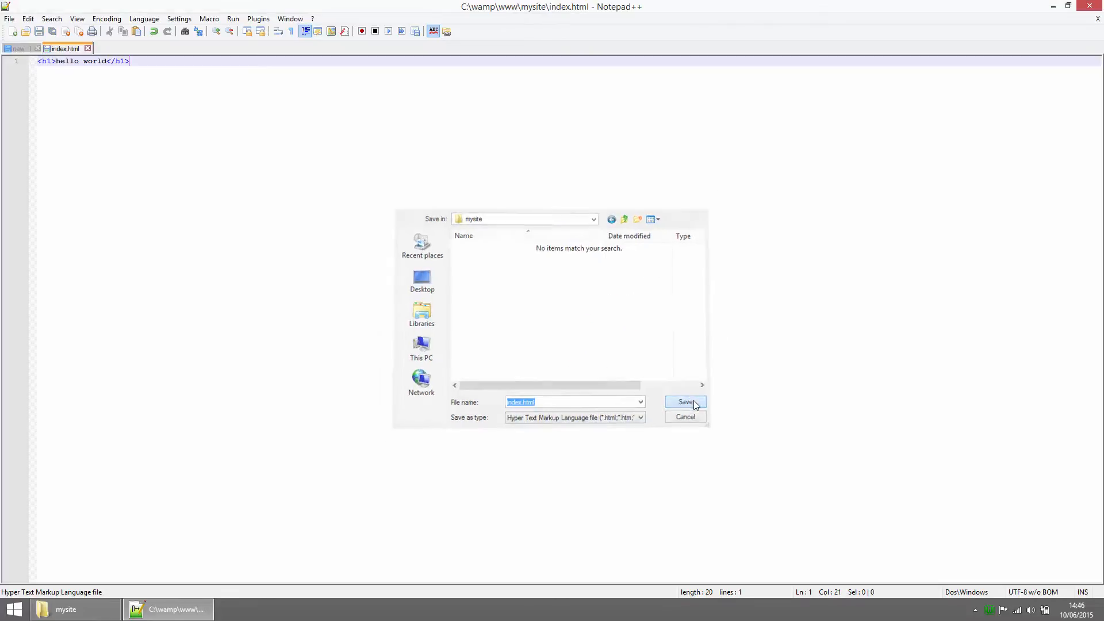
Close the unused blank document and index.html, and exit Notepad++
{"action": "middle_click", "coordinate": [26, 53]}
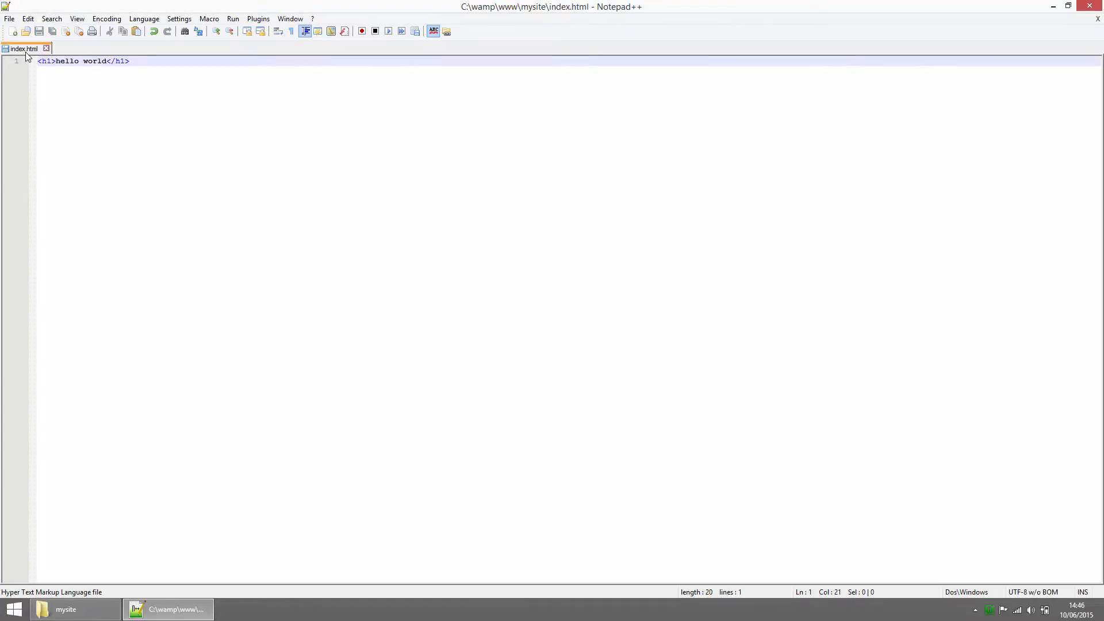
{"action": "middle_click", "coordinate": [26, 53]}
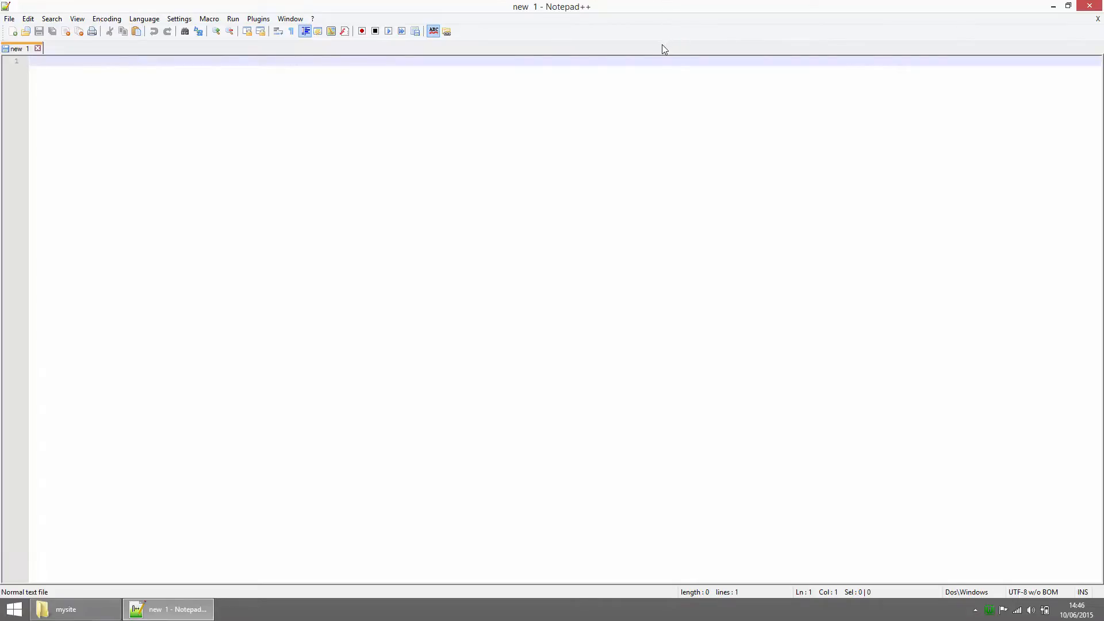
{"action": "left_click", "coordinate": [1091, 7]}
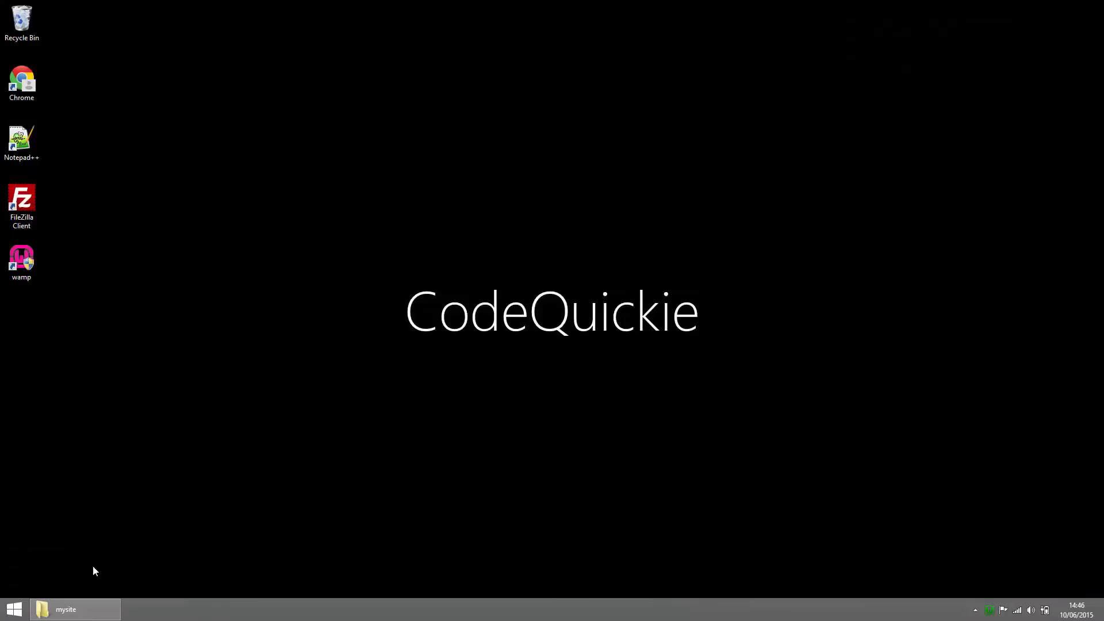
Open the hosts file in C:\Windows\System32\drivers\etc for editing with Notepad++
{"action": "key", "text": "super+e"}
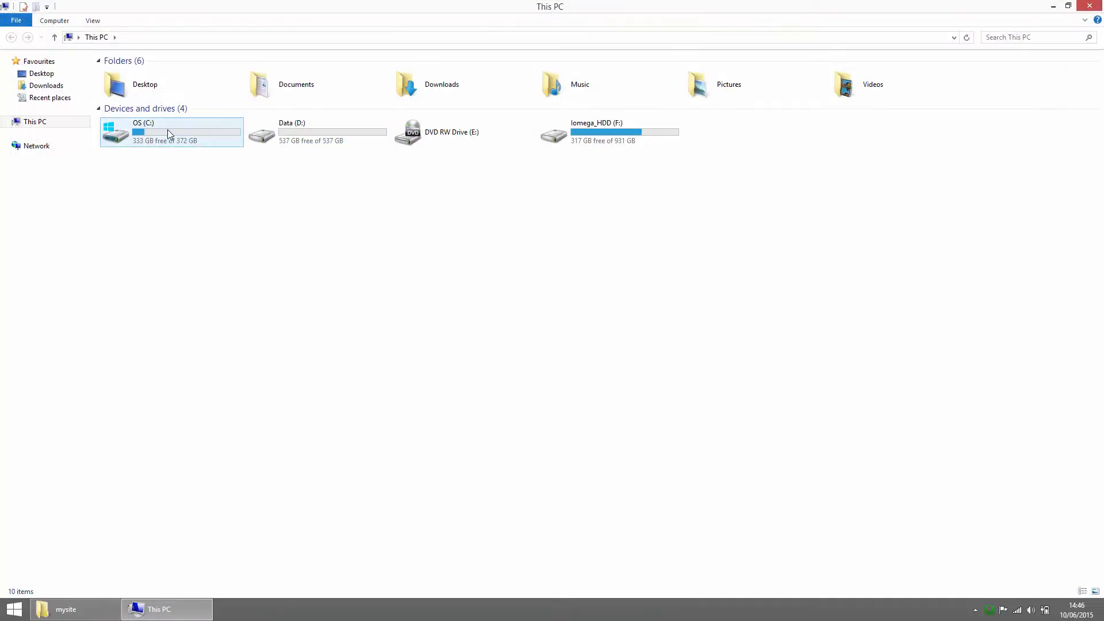
{"action": "double_click", "coordinate": [167, 130]}
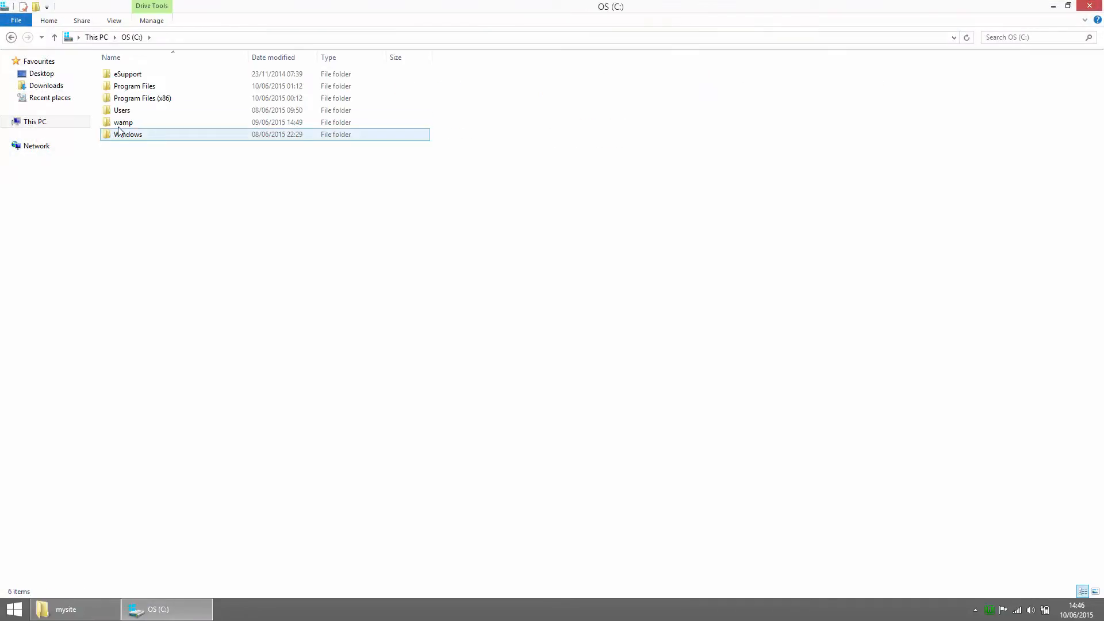
{"action": "double_click", "coordinate": [125, 137]}
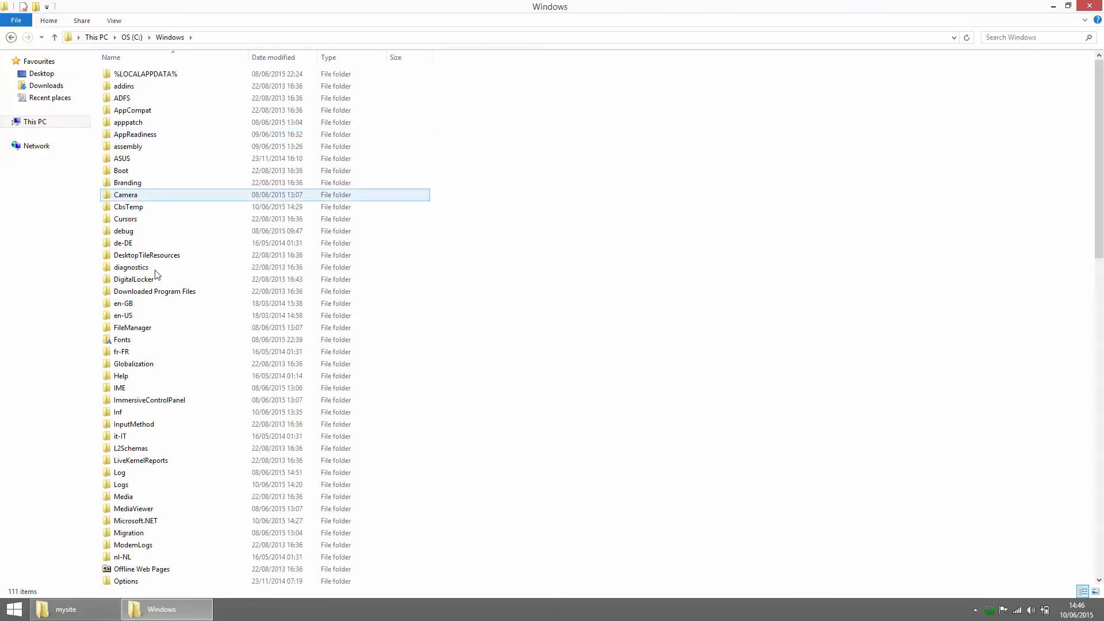
{"action": "left_click", "coordinate": [154, 522]}
{"action": "scroll", "coordinate": [154, 532], "scroll_direction": "down", "scroll_amount": 7}
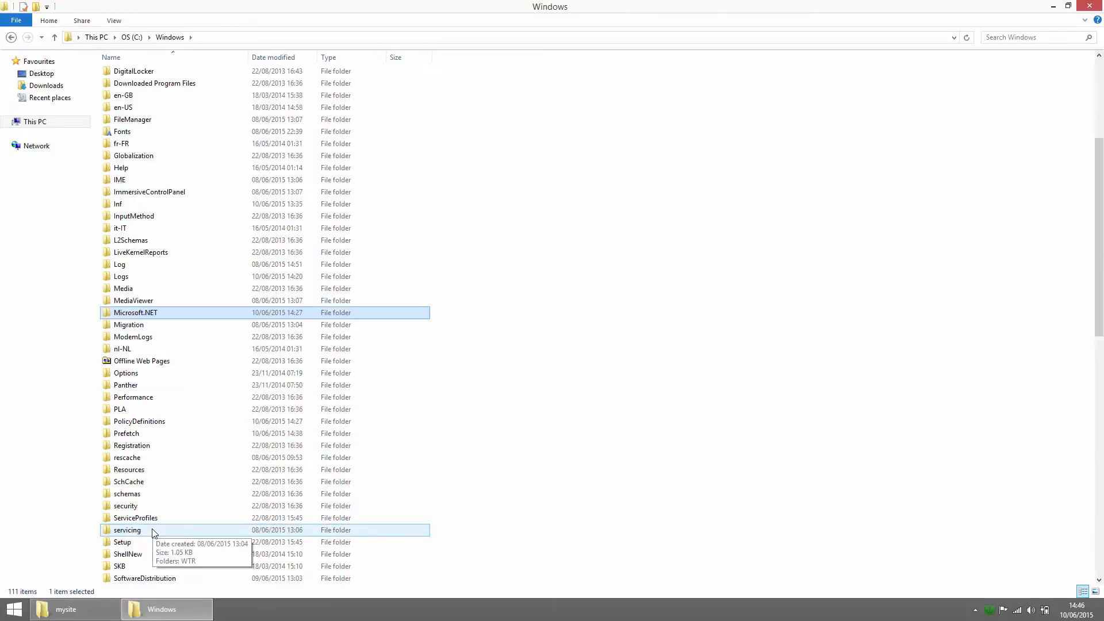
{"action": "double_click", "coordinate": [149, 579]}
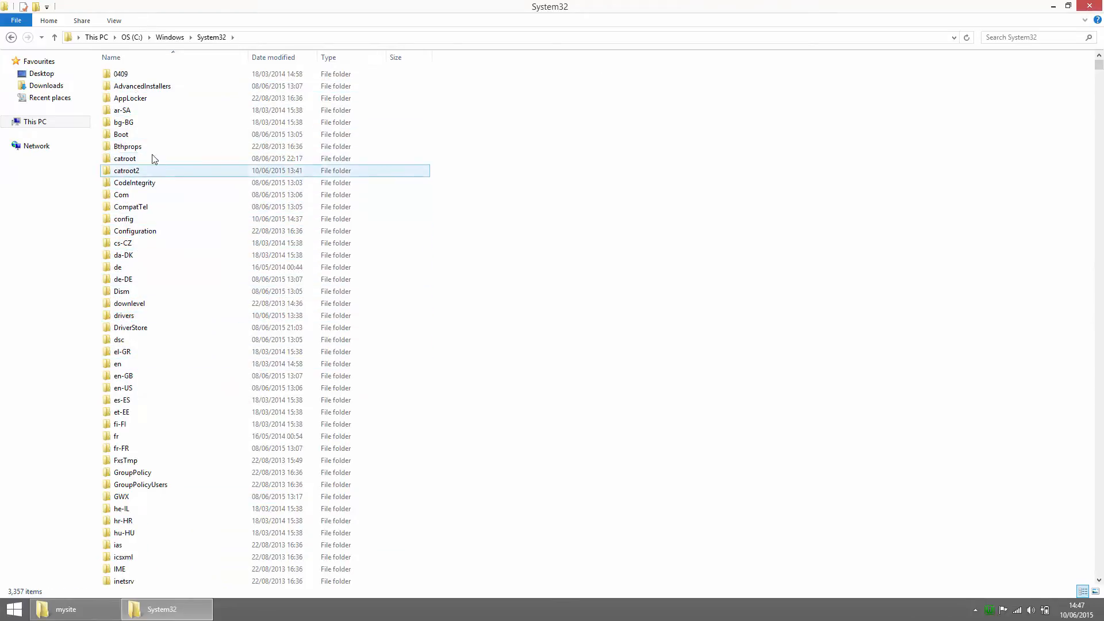
{"action": "double_click", "coordinate": [135, 316]}
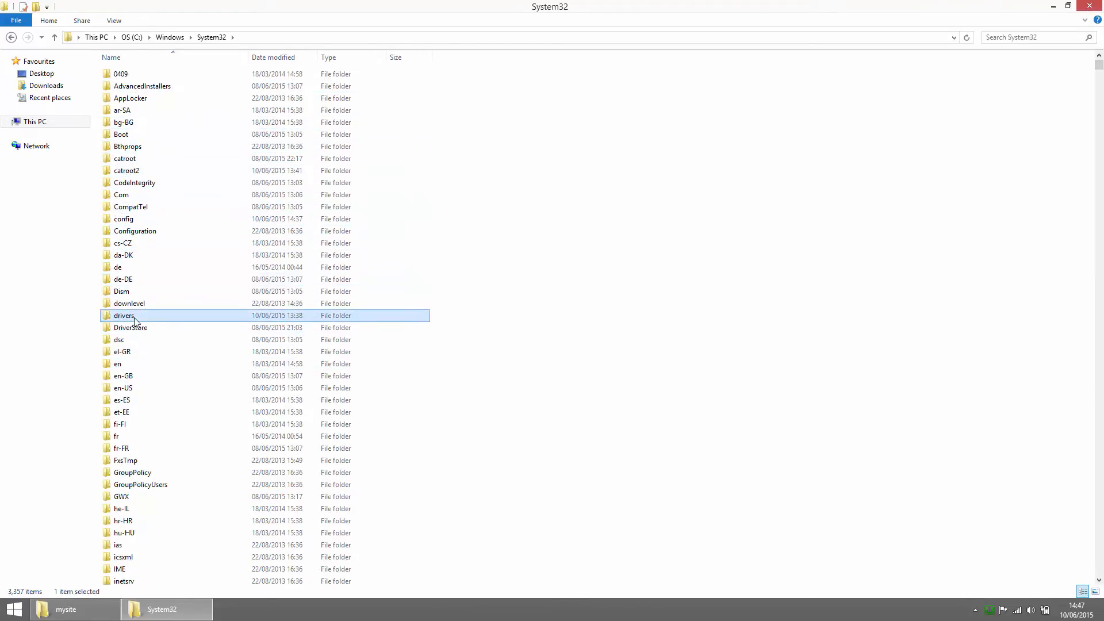
{"action": "double_click", "coordinate": [138, 112]}
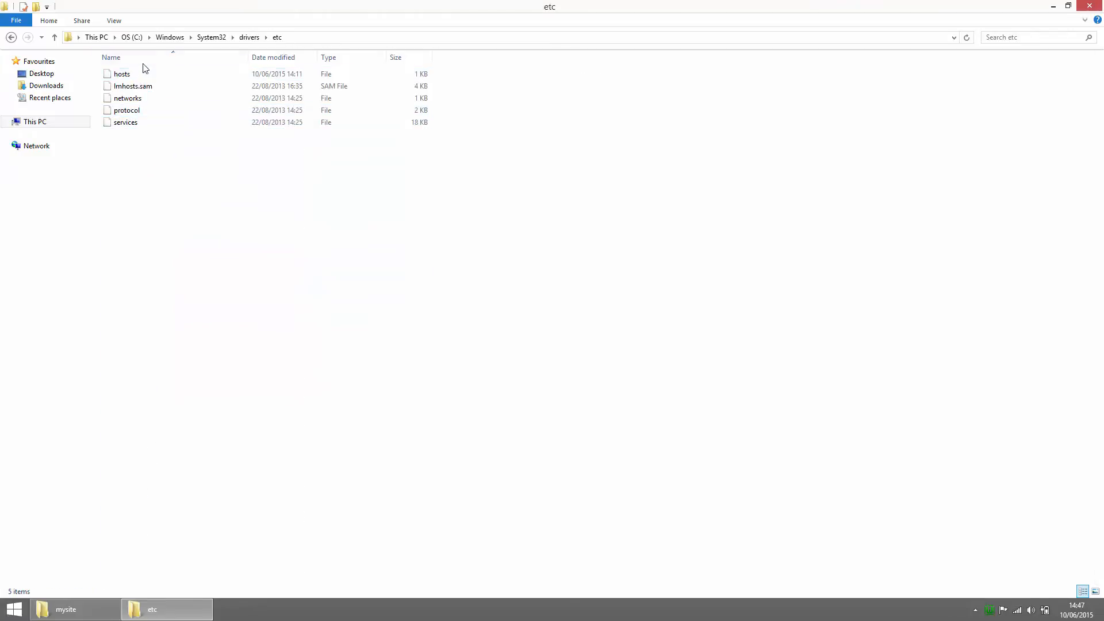
{"action": "left_click", "coordinate": [139, 79]}
{"action": "right_click", "coordinate": [139, 78]}
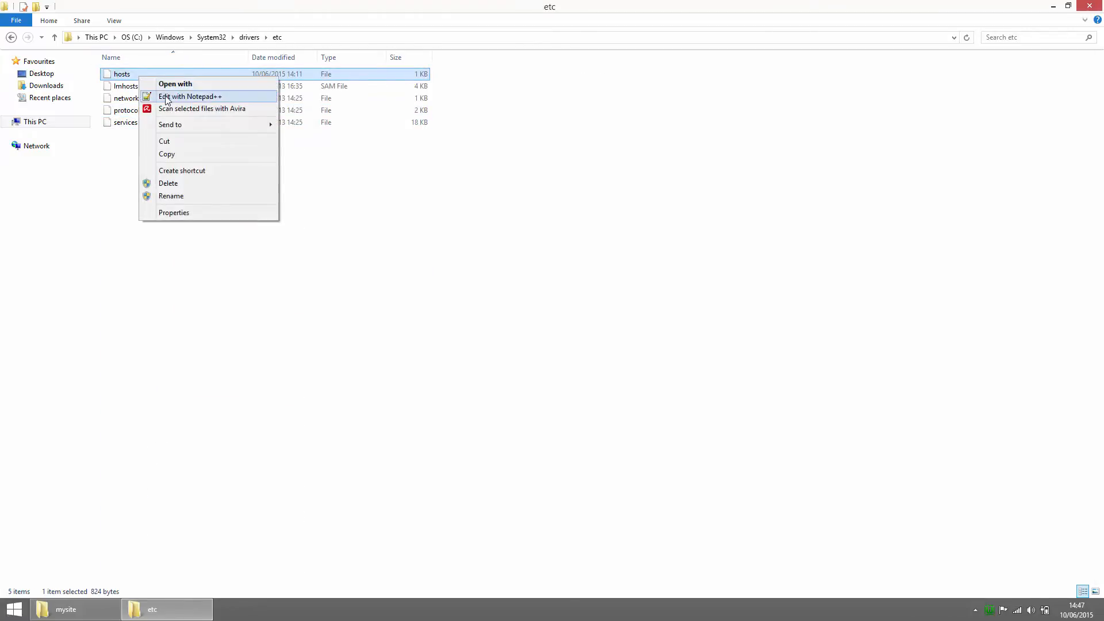
{"action": "left_click", "coordinate": [167, 96]}
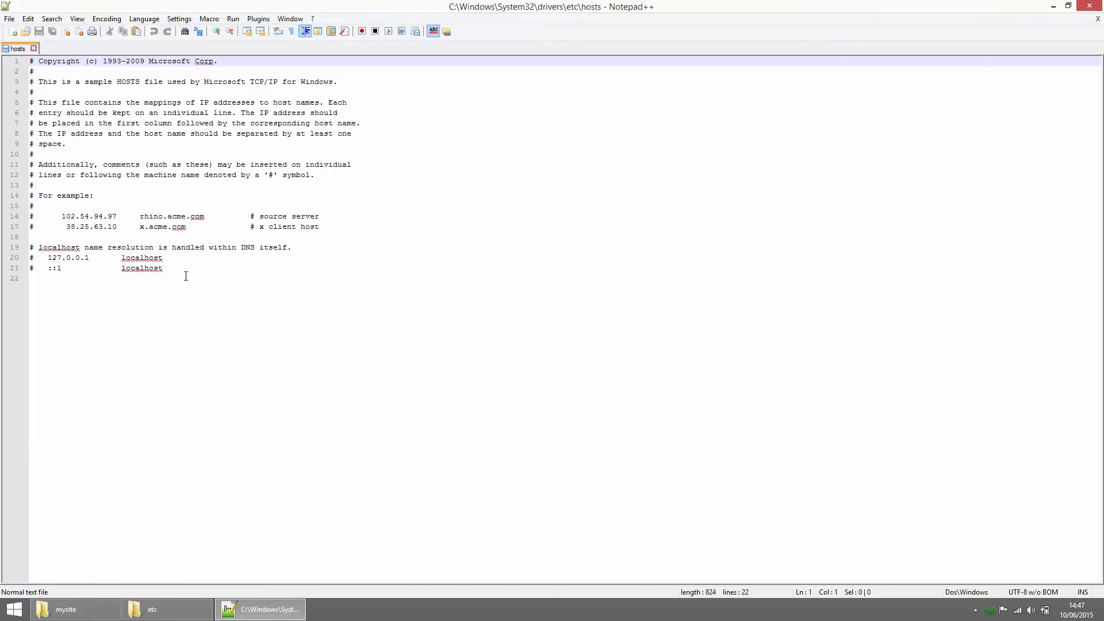
Add the line "127.0.0.1 mysite" at the end of the hosts file and try to save it
{"action": "left_click", "coordinate": [186, 276]}
{"action": "type", "text": "1"}
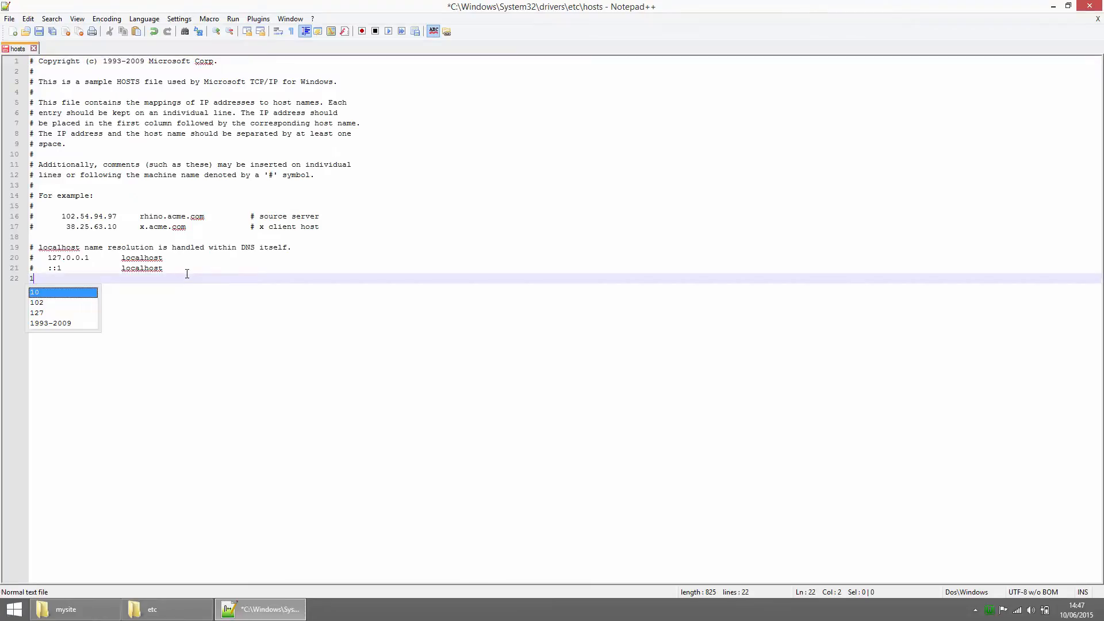
{"action": "type", "text": "27."}
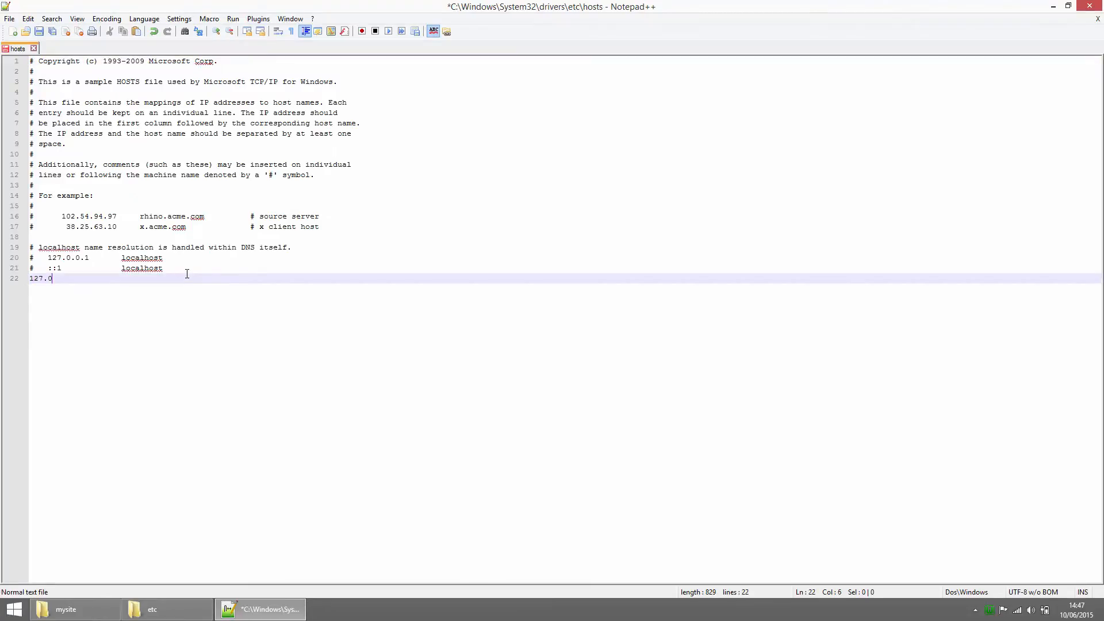
{"action": "type", "text": "0.0.1 mysite"}
{"action": "key", "text": "ctrl+s"}
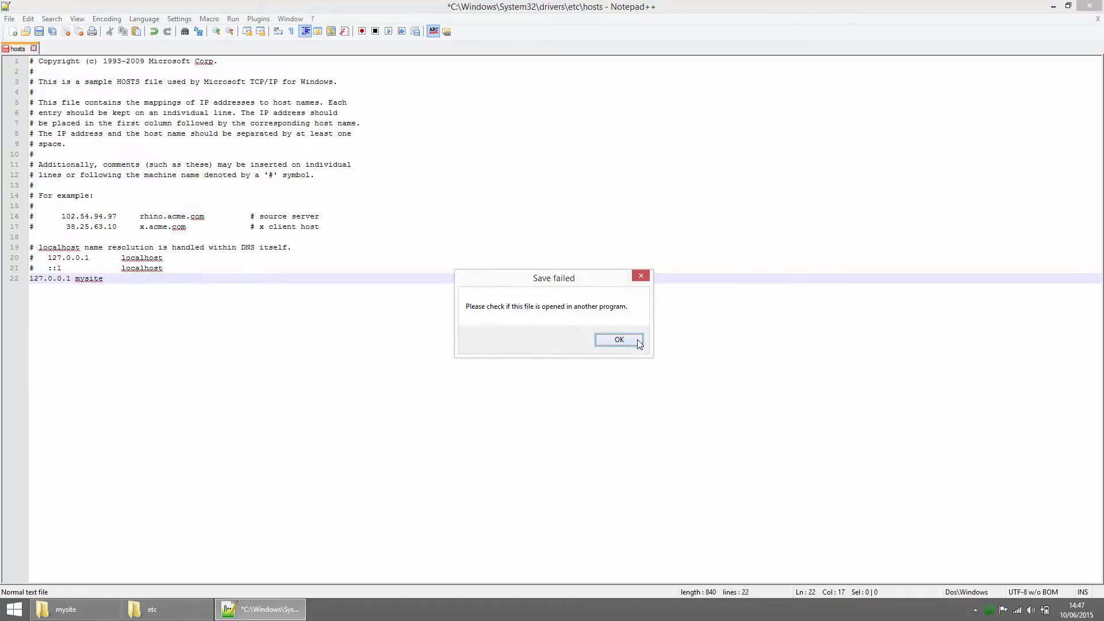
{"action": "left_click", "coordinate": [620, 340]}
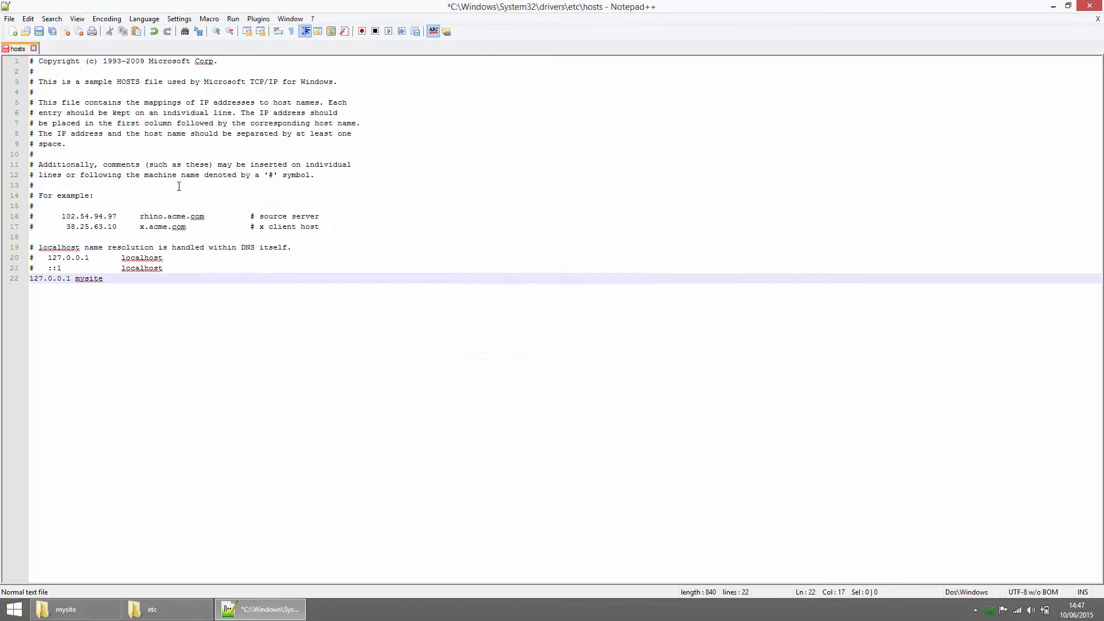
Close Notepad++ and the etc folder, restart Notepad++ as administrator, and close the hosts file with its changes saved
{"action": "left_click", "coordinate": [1088, 6]}
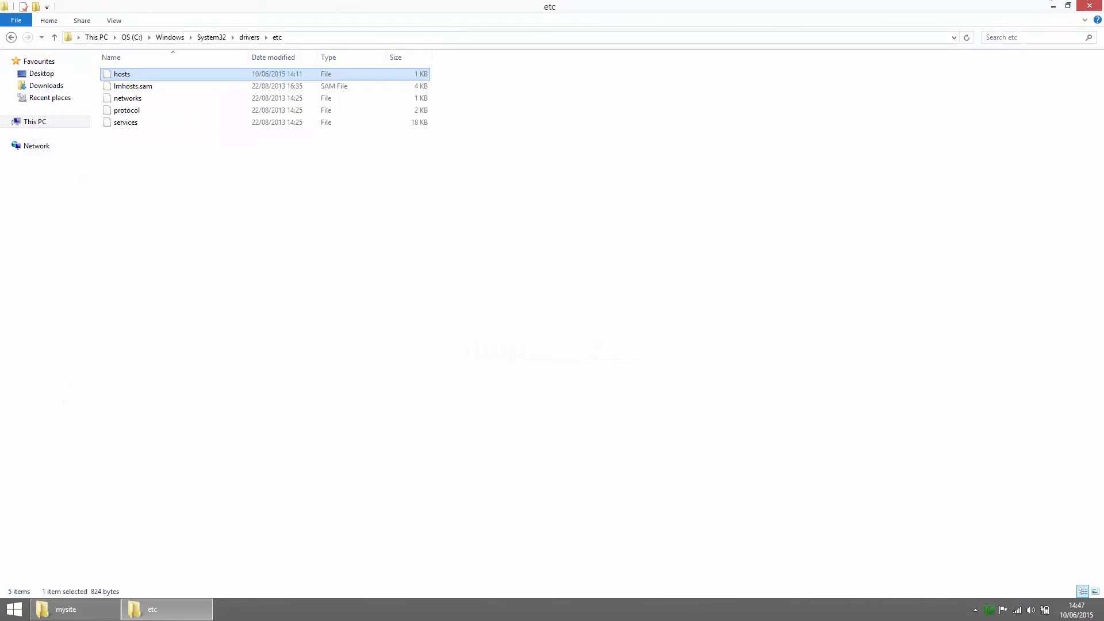
{"action": "left_click", "coordinate": [1089, 6]}
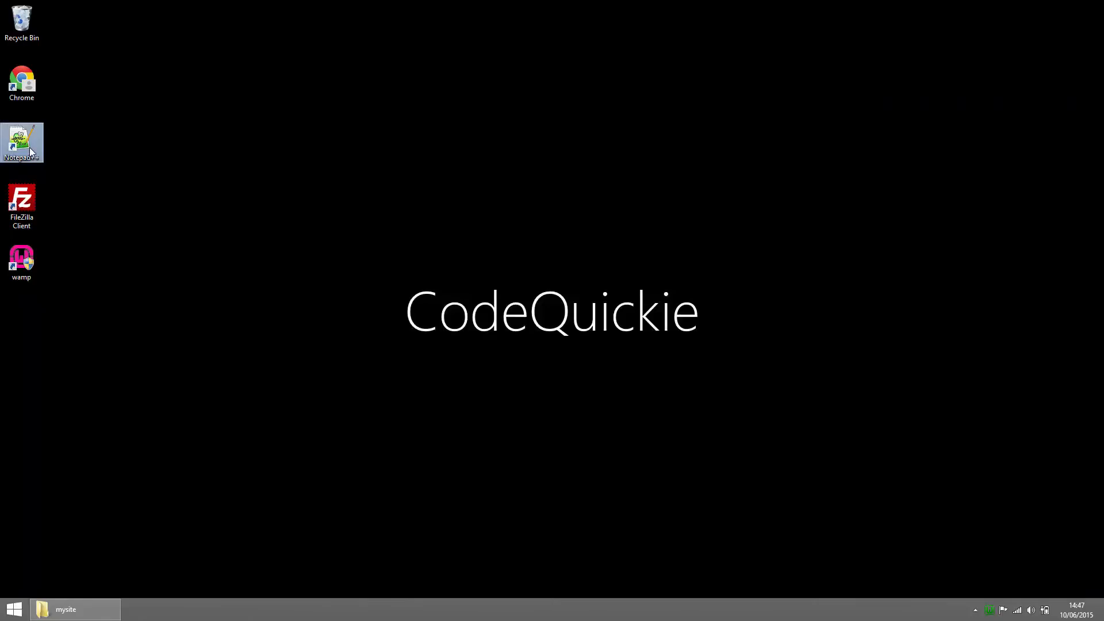
{"action": "right_click", "coordinate": [29, 148]}
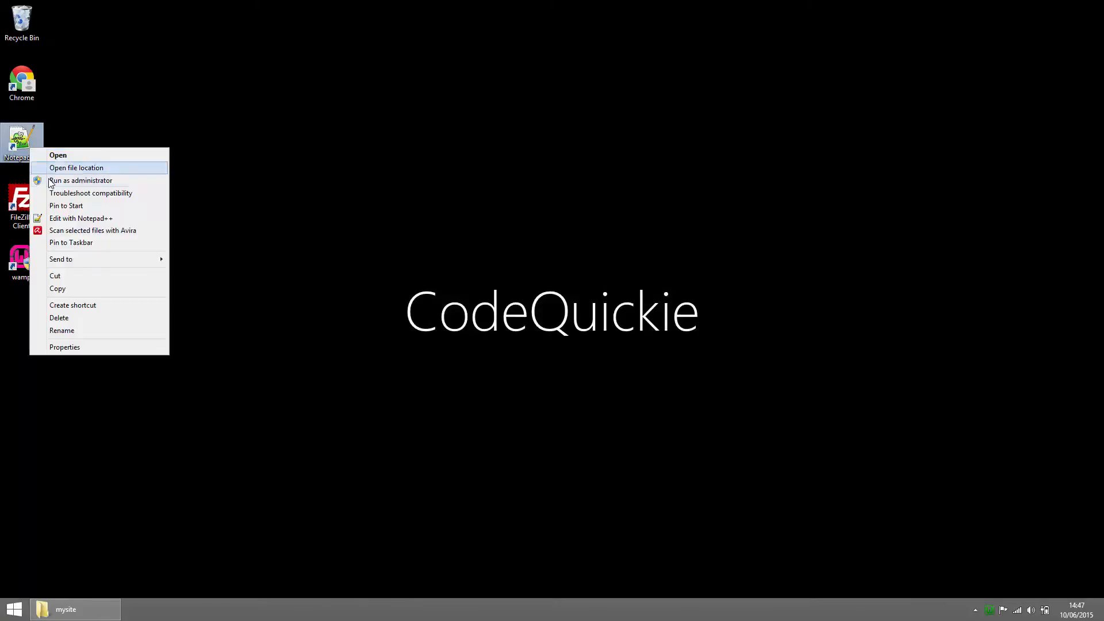
{"action": "left_click", "coordinate": [51, 180]}
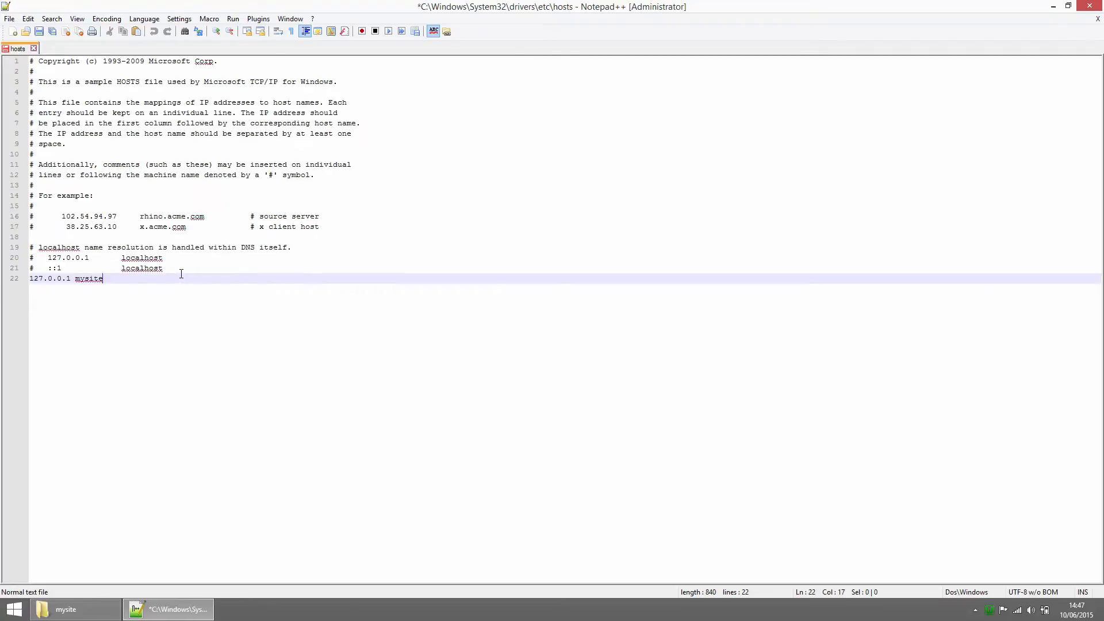
{"action": "left_click", "coordinate": [33, 49]}
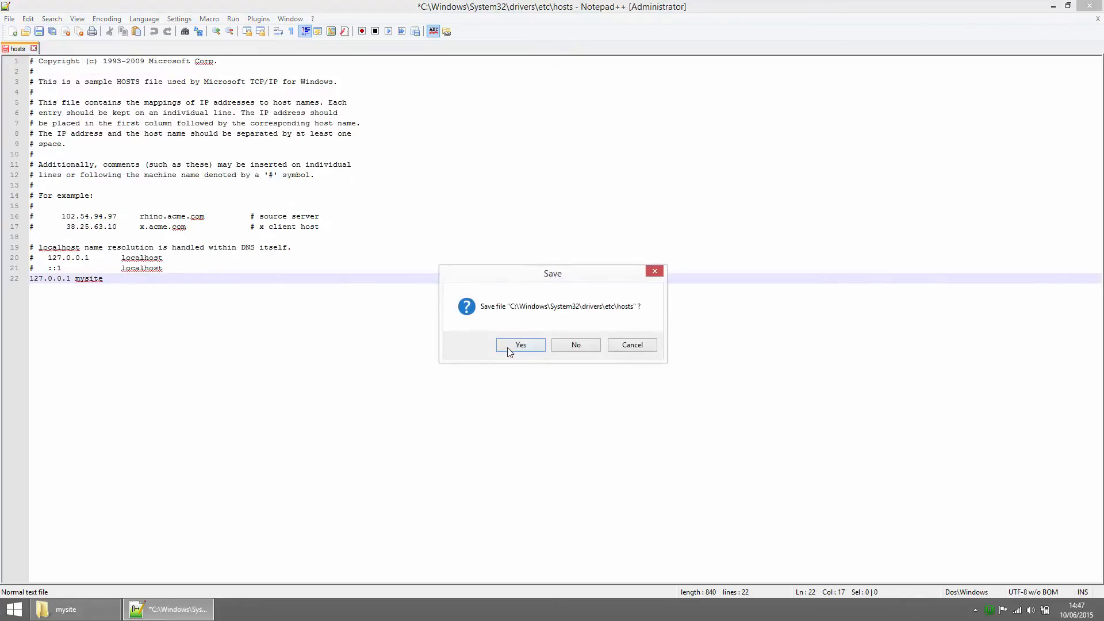
{"action": "left_click", "coordinate": [508, 348]}
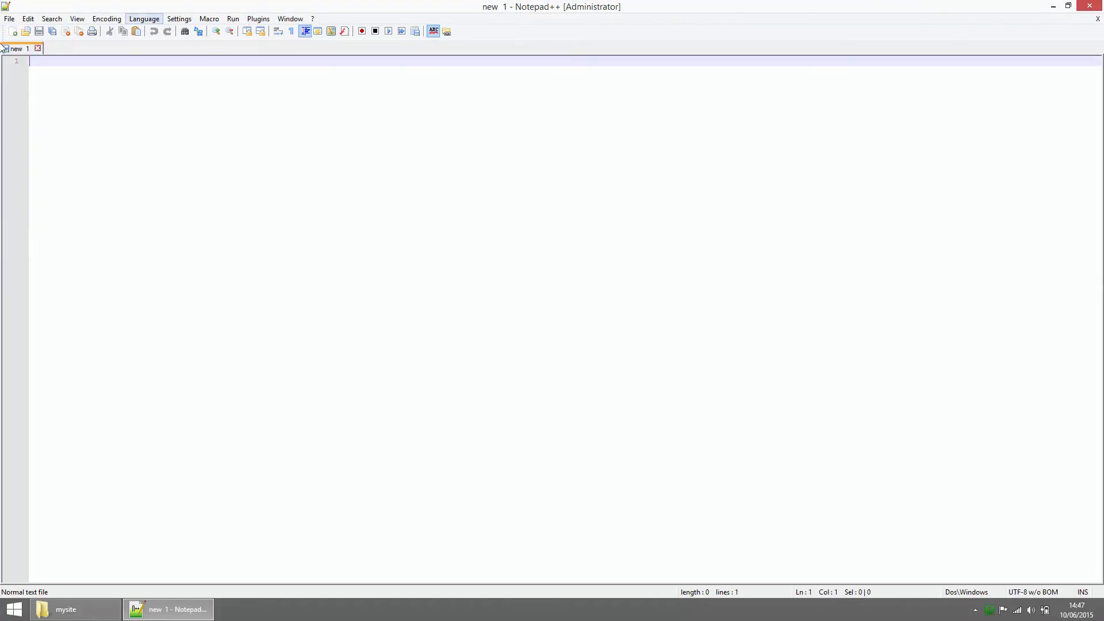
Reopen the hosts file from the etc folder to check the mysite entry, and close it again
{"action": "left_click", "coordinate": [27, 34]}
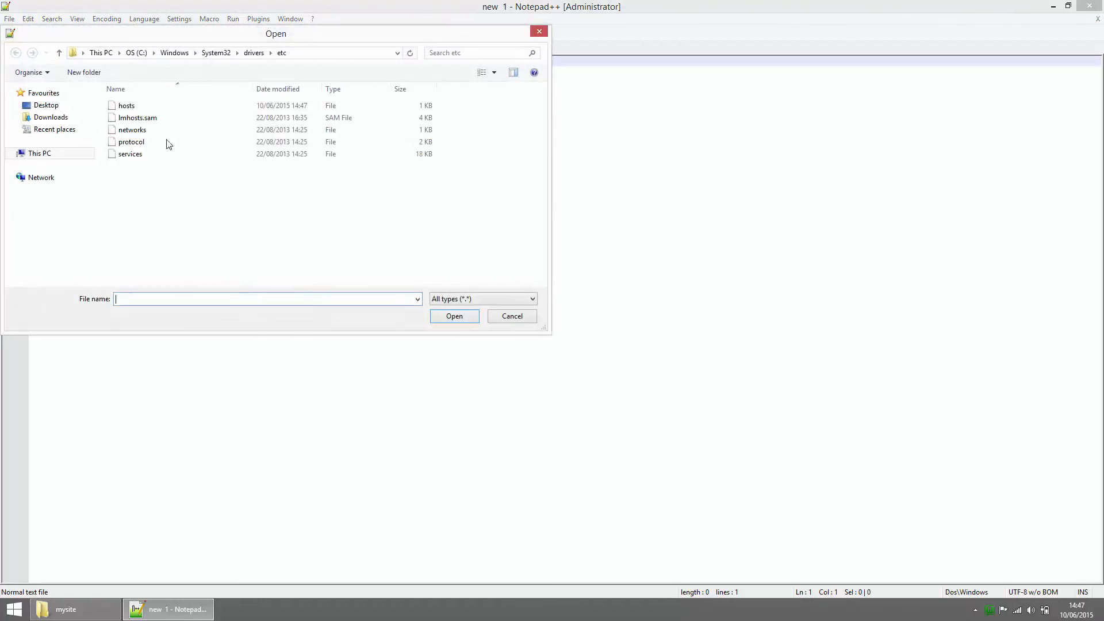
{"action": "left_click", "coordinate": [137, 107]}
{"action": "double_click", "coordinate": [138, 110]}
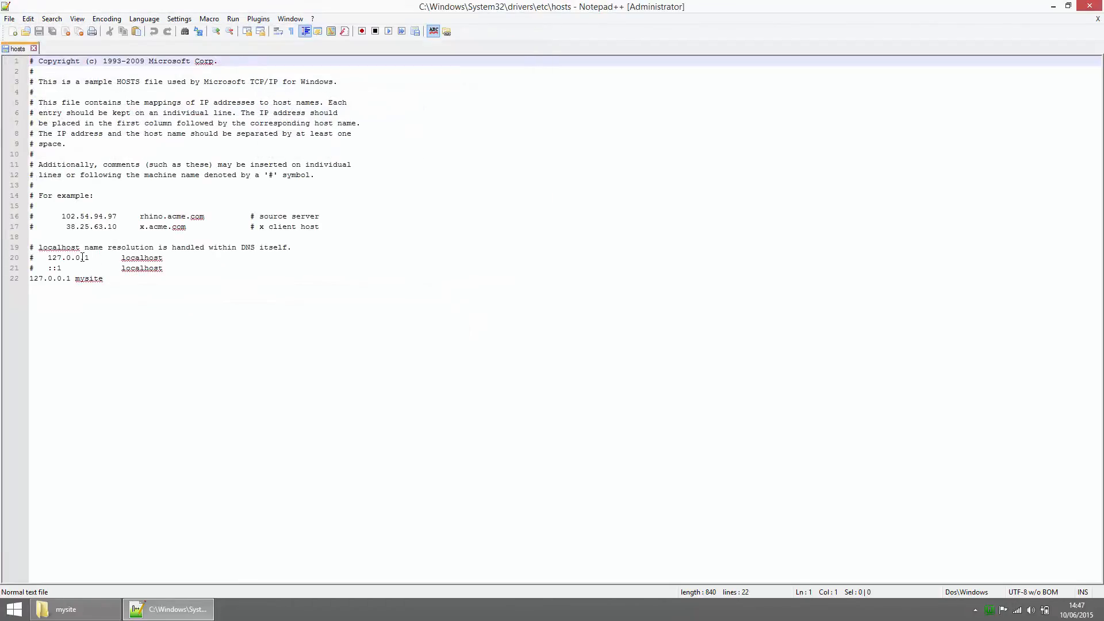
{"action": "left_click", "coordinate": [33, 49]}
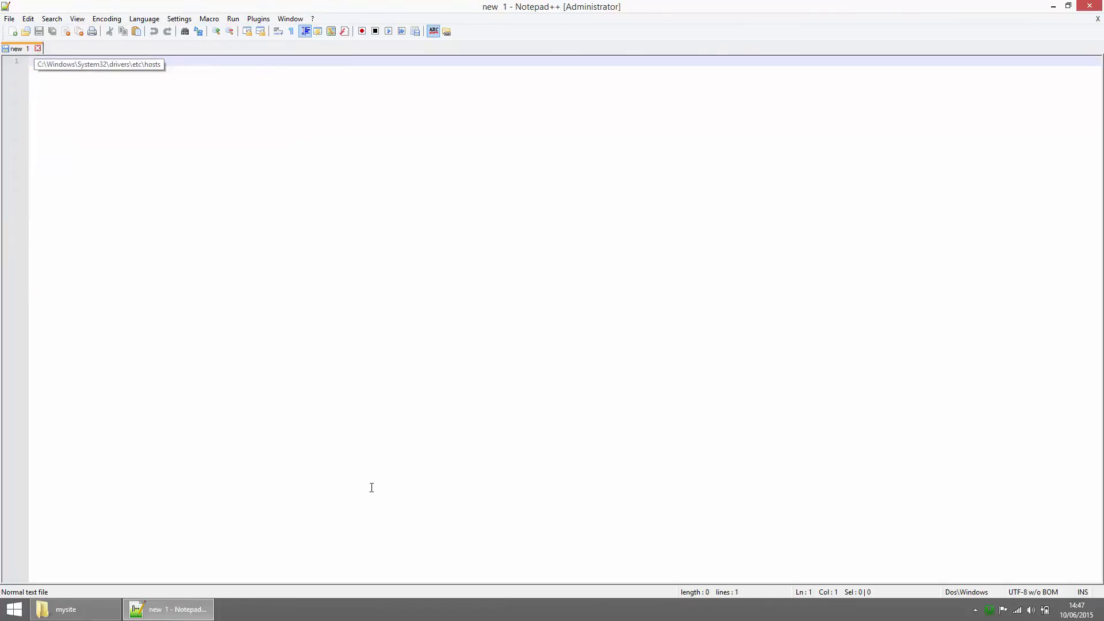
{"action": "left_click", "coordinate": [989, 613]}
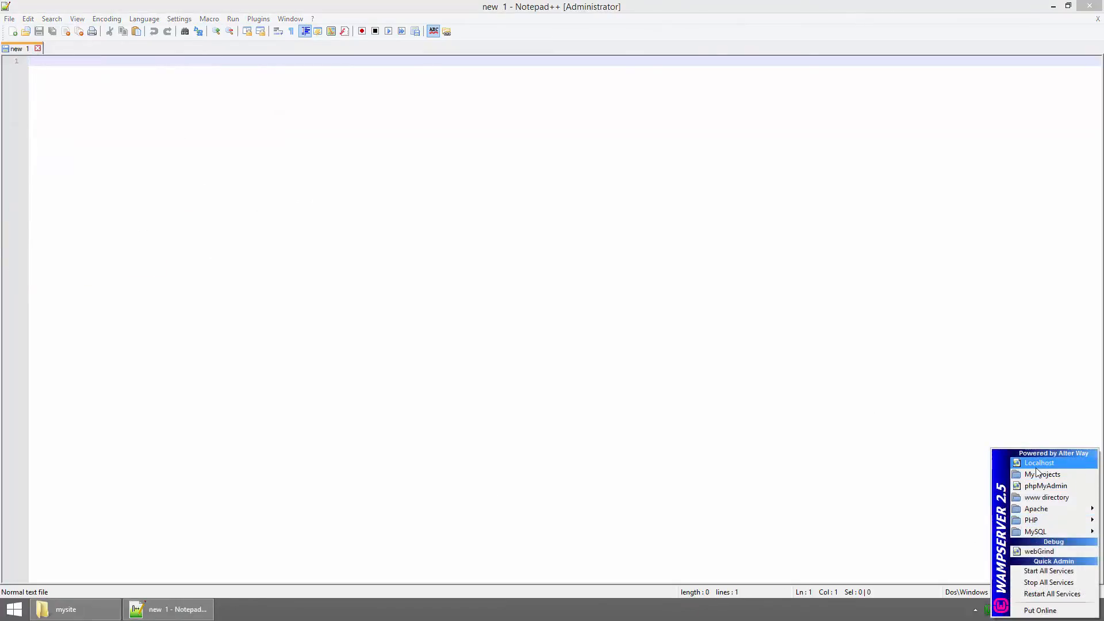
{"action": "left_click", "coordinate": [1035, 462]}
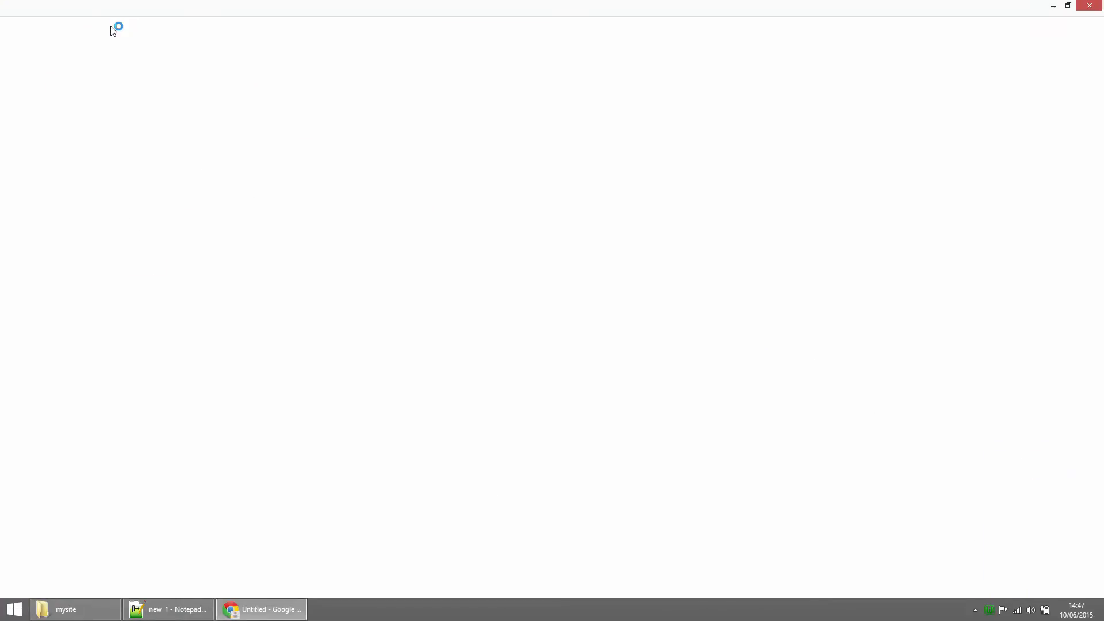
{"action": "left_click", "coordinate": [112, 25]}
{"action": "type", "text": "http://mysite"}
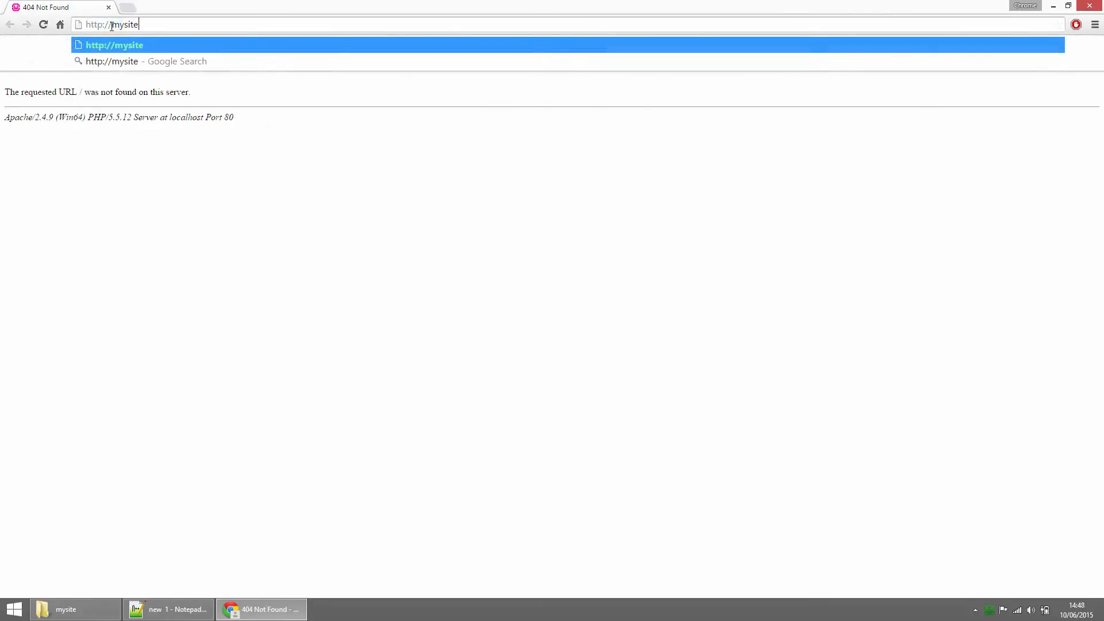
{"action": "key", "text": "Return"}
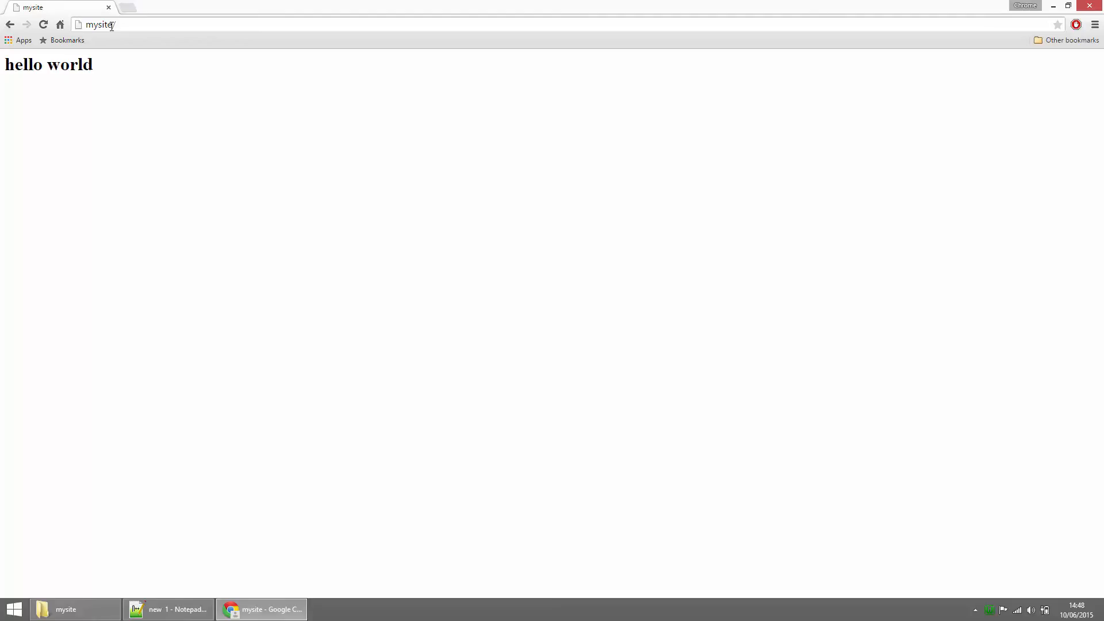
{"action": "left_click", "coordinate": [164, 609]}
{"action": "left_click", "coordinate": [72, 610]}
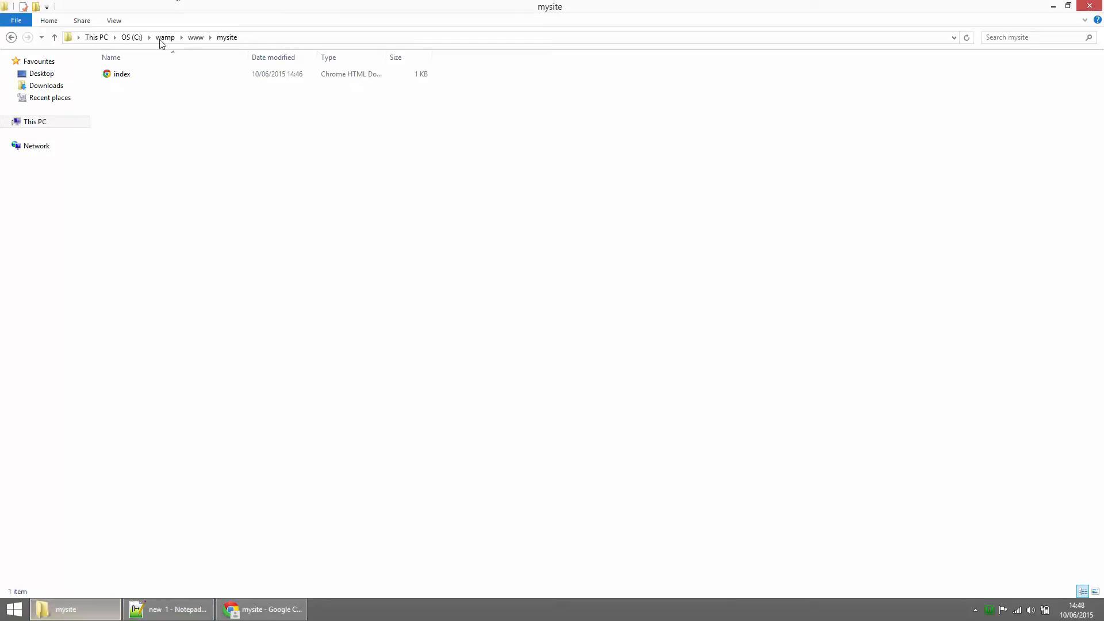
{"action": "left_click", "coordinate": [195, 37]}
{"action": "right_click", "coordinate": [168, 143]}
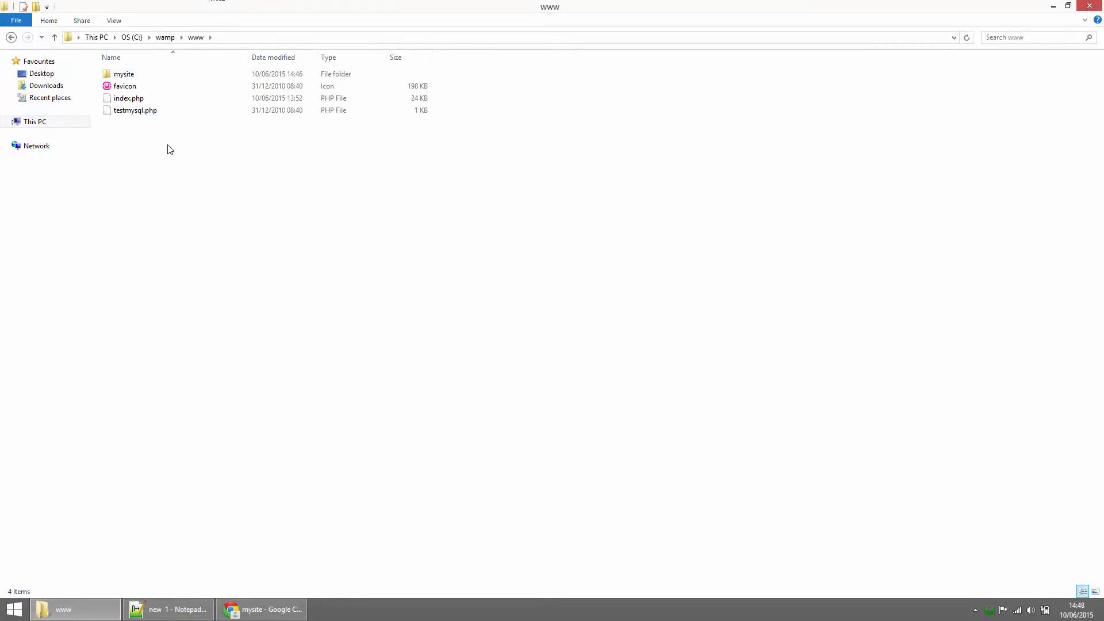
{"action": "mouse_move", "coordinate": [271, 295]}
{"action": "left_click", "coordinate": [316, 296]}
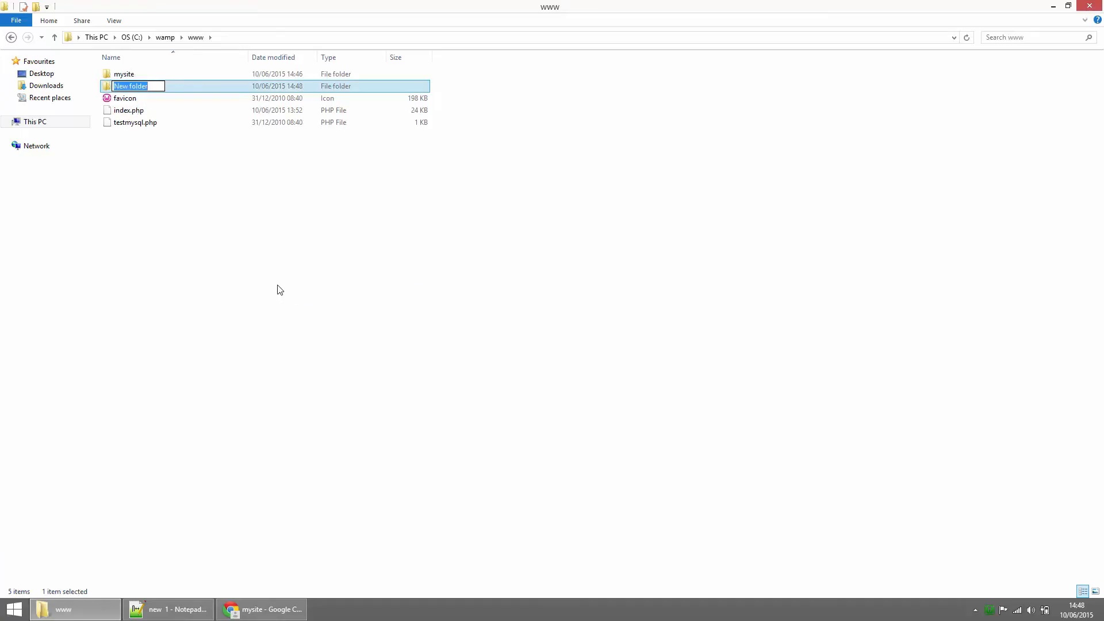
{"action": "type", "text": "localhost"}
{"action": "left_click", "coordinate": [280, 289]}
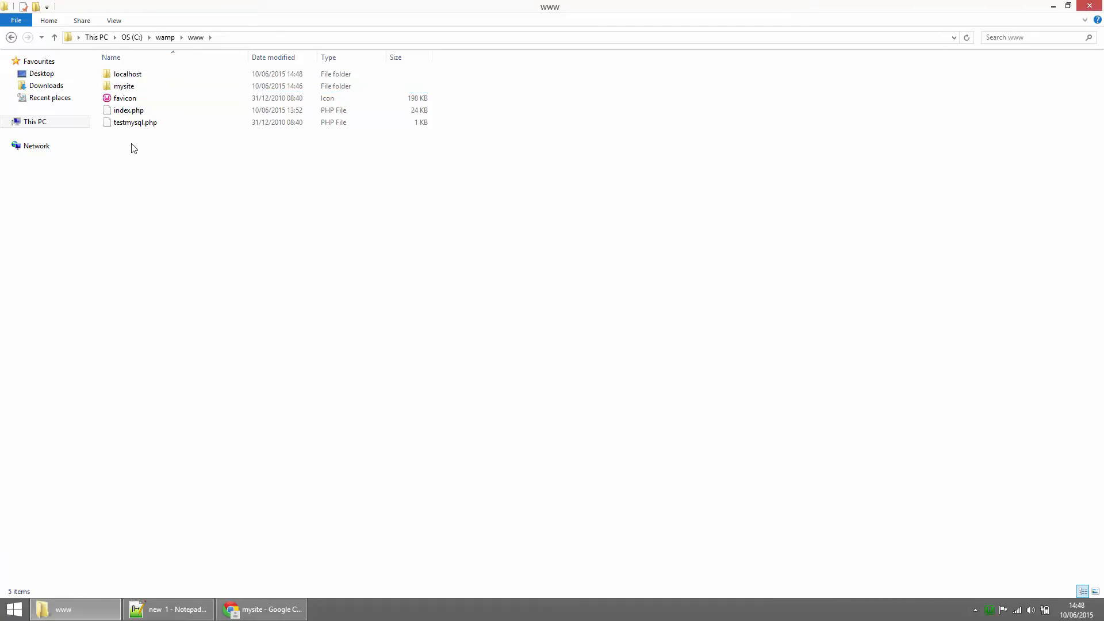
Move favicon, index.php and testmysql.php into the localhost folder and open the moved index.php in Notepad++
{"action": "left_click_drag", "start_coordinate": [133, 149], "coordinate": [138, 73]}
{"action": "double_click", "coordinate": [138, 73]}
{"action": "left_click", "coordinate": [130, 88]}
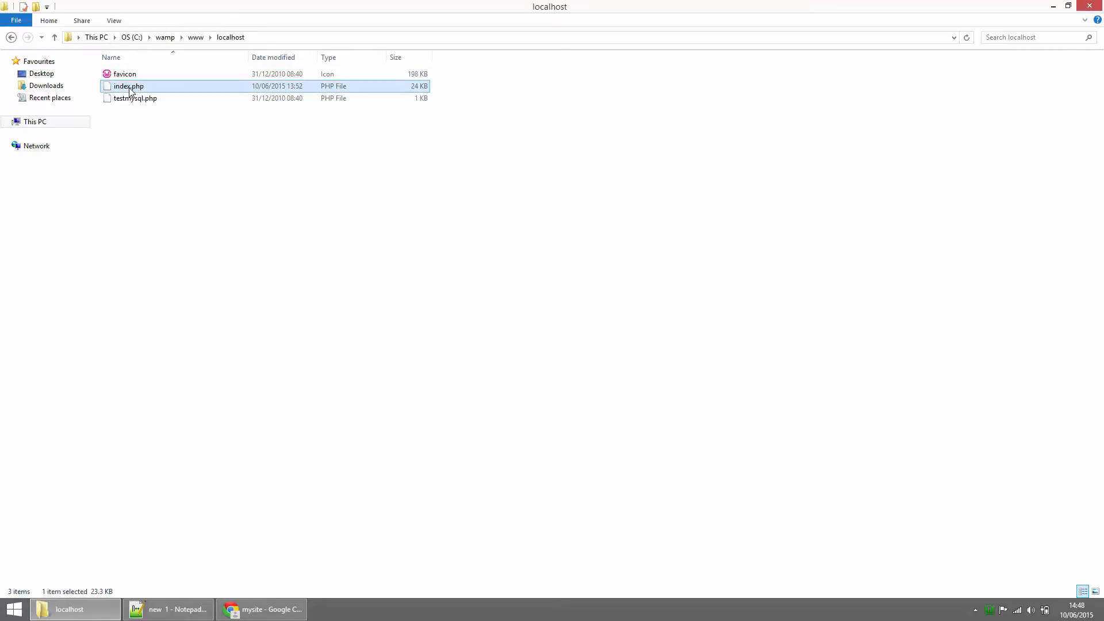
{"action": "right_click", "coordinate": [130, 87]}
{"action": "left_click", "coordinate": [160, 108]}
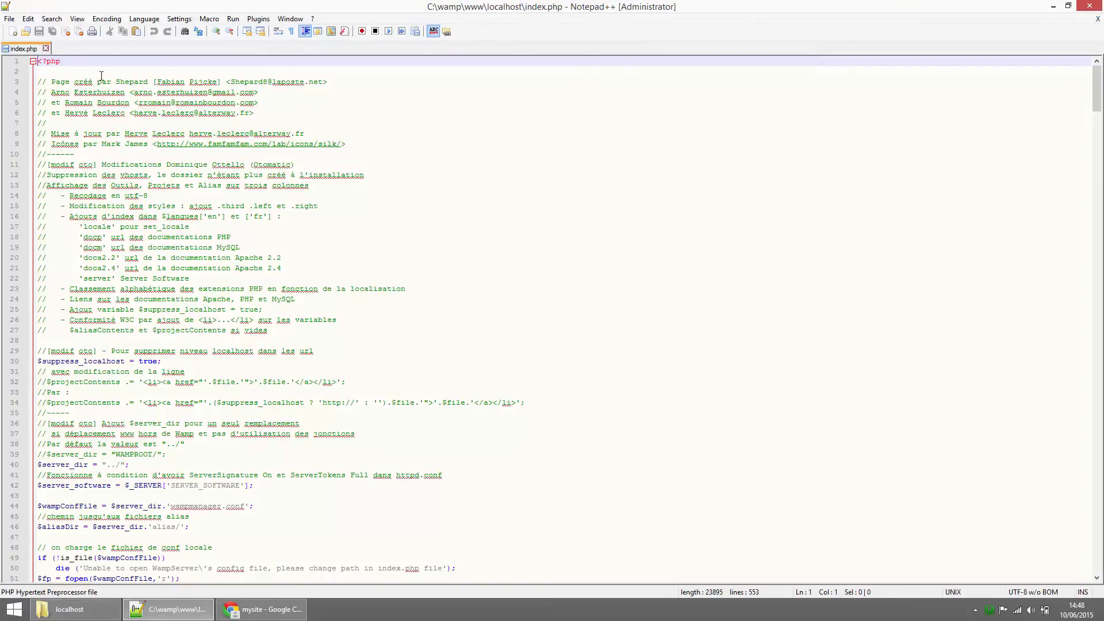
Set the $server_dir variable on line 40 of index.php to "../../"
{"action": "left_click", "coordinate": [113, 383]}
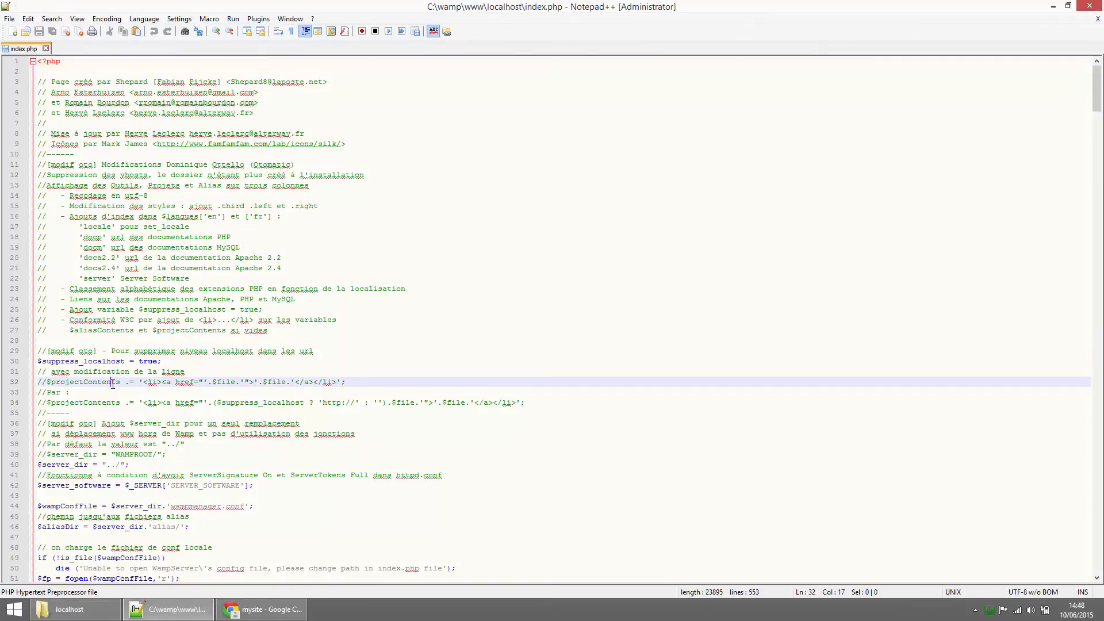
{"action": "left_click", "coordinate": [119, 466]}
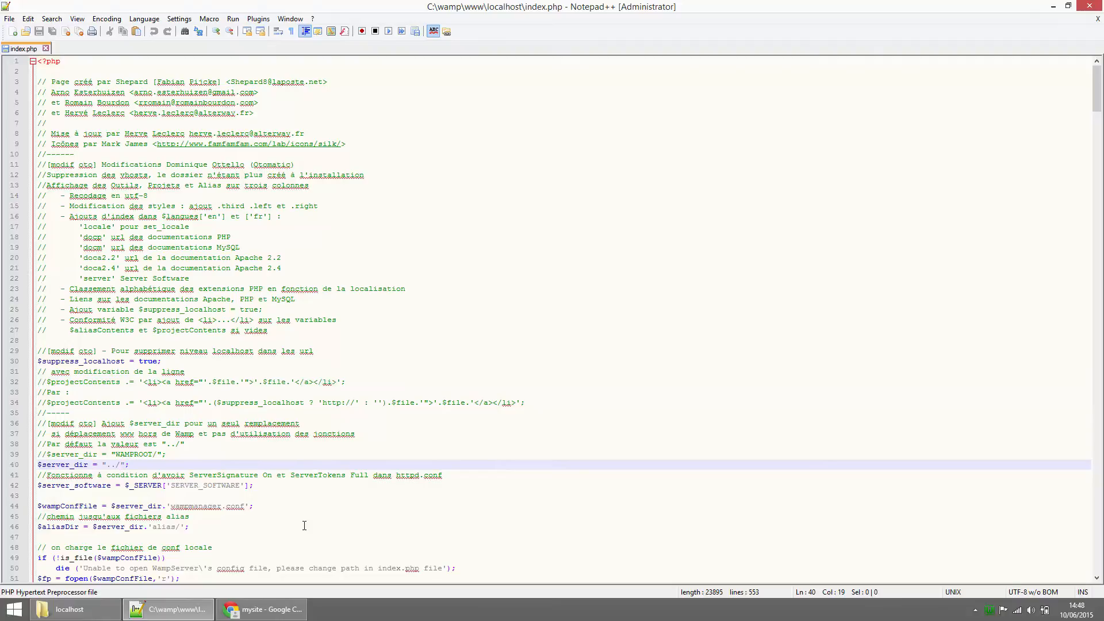
{"action": "type", "text": "../"}
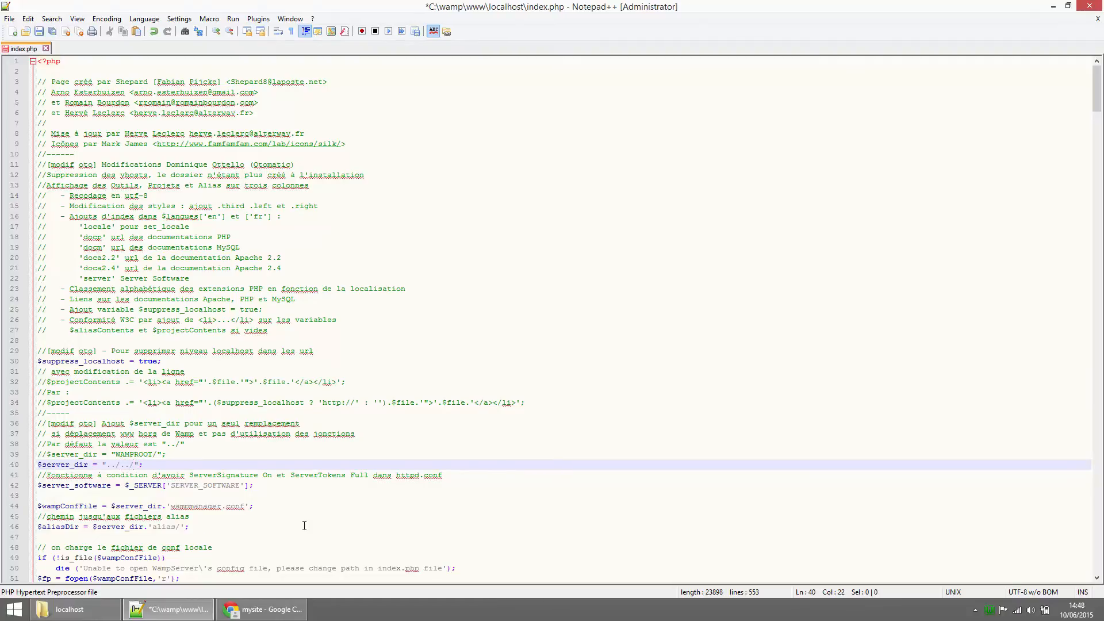
Save index.php and change the project retrieval call on line 331 to $handle=scandir("..");
{"action": "key", "text": "ctrl+s"}
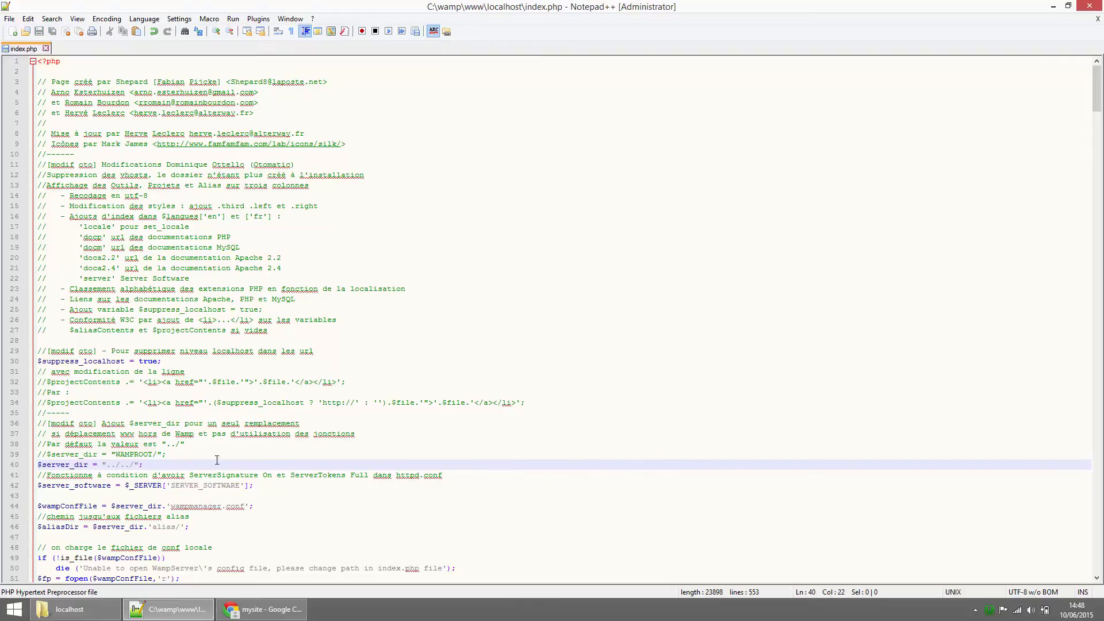
{"action": "scroll", "coordinate": [103, 491], "scroll_direction": "down", "scroll_amount": 20}
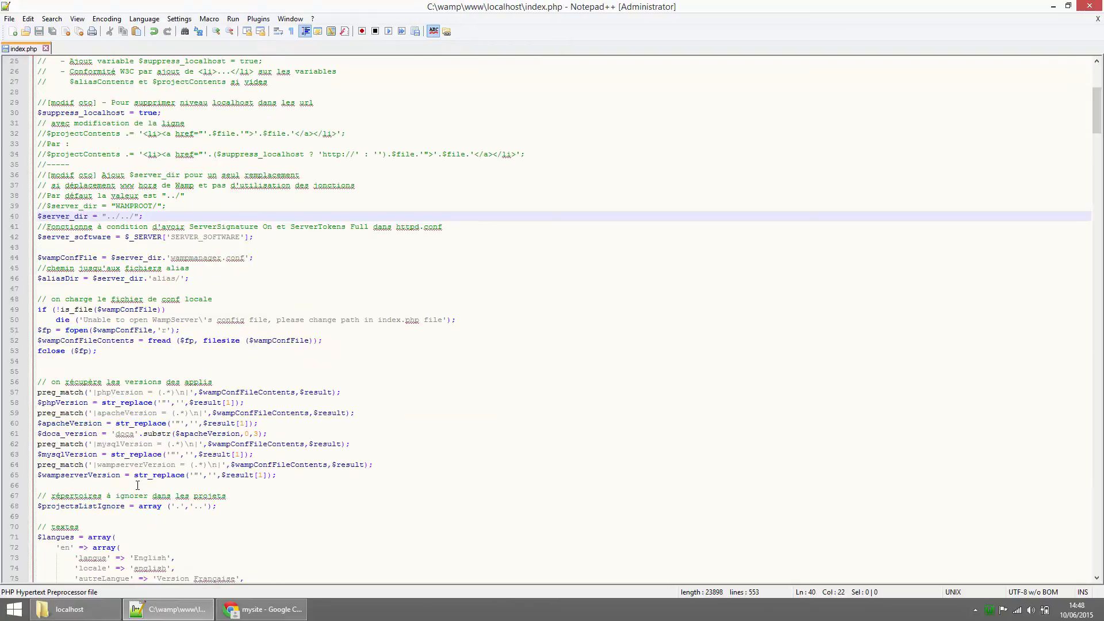
{"action": "scroll", "coordinate": [151, 494], "scroll_direction": "down", "scroll_amount": 20}
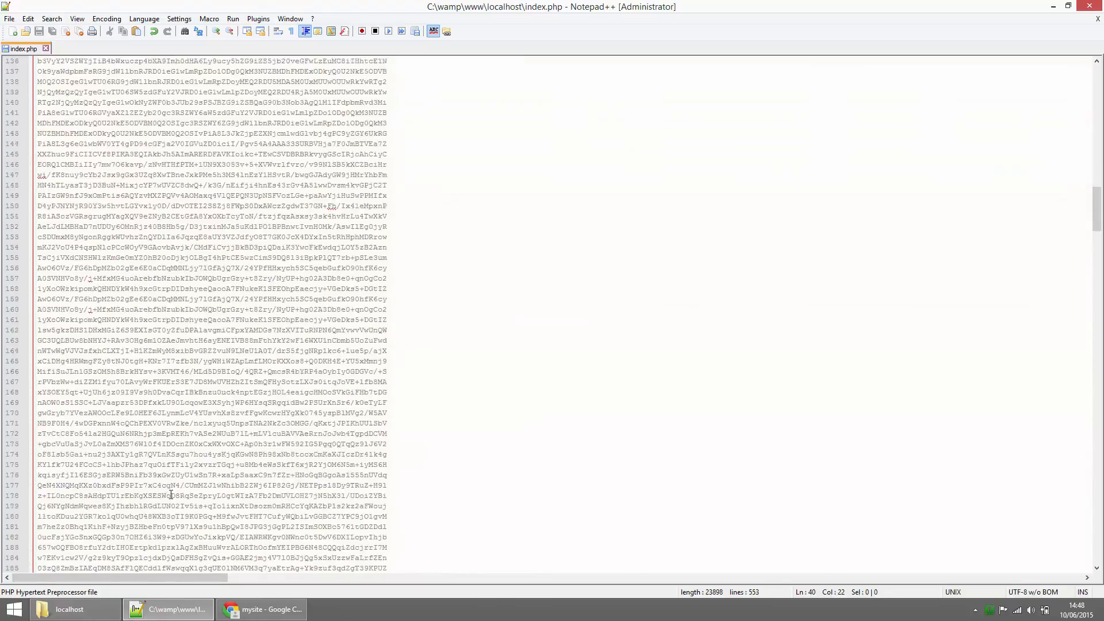
{"action": "scroll", "coordinate": [170, 479], "scroll_direction": "down", "scroll_amount": 20}
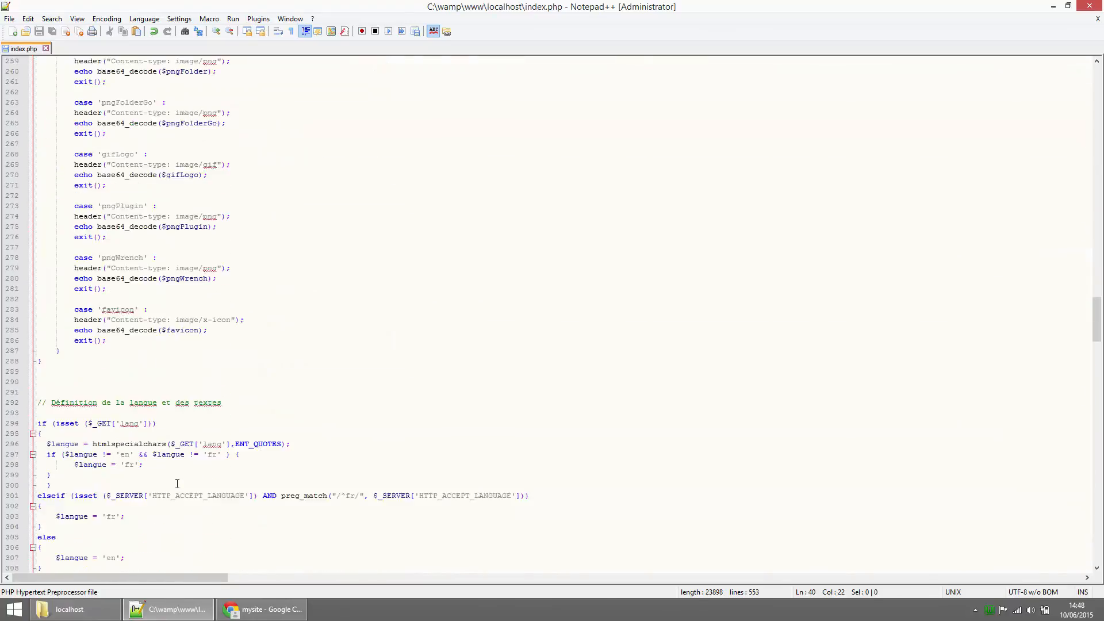
{"action": "scroll", "coordinate": [187, 485], "scroll_direction": "down", "scroll_amount": 3}
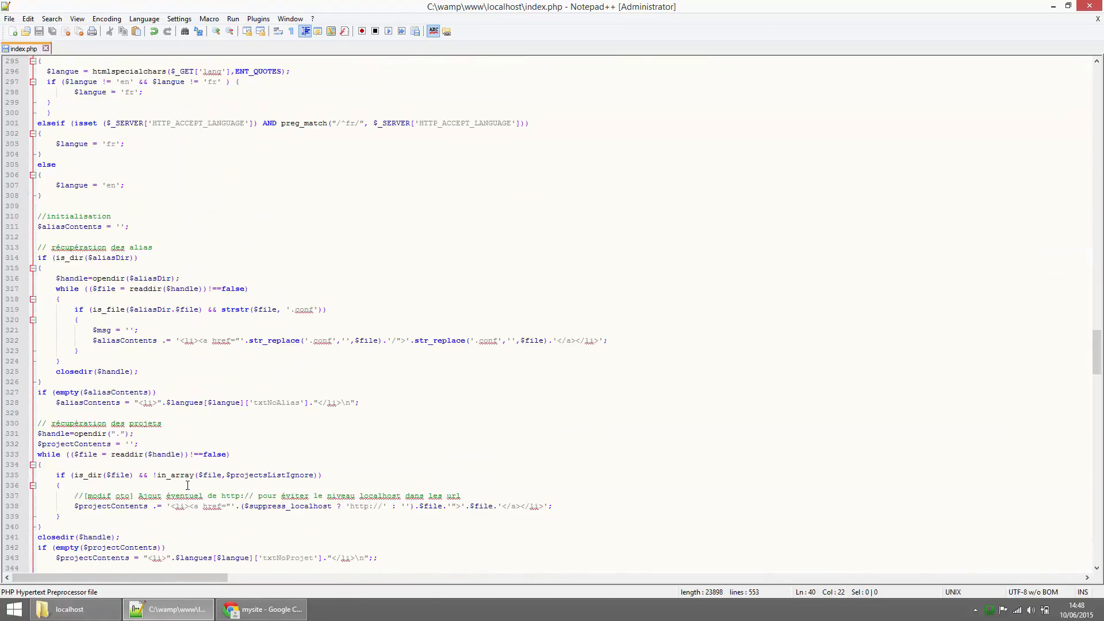
{"action": "scroll", "coordinate": [196, 454], "scroll_direction": "down", "scroll_amount": 4}
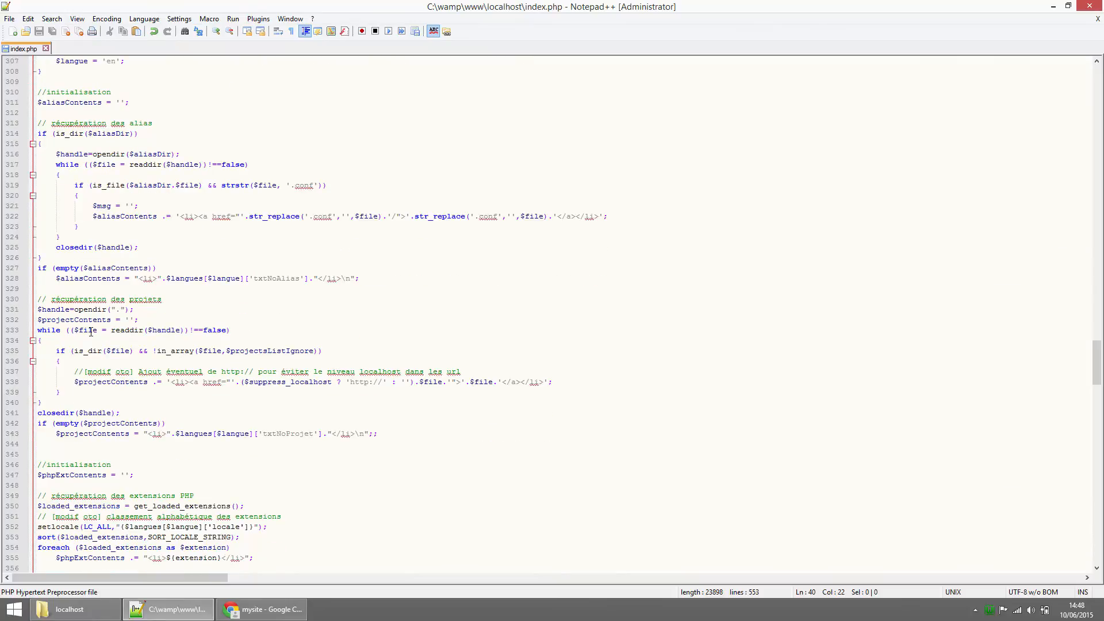
{"action": "left_click", "coordinate": [119, 310]}
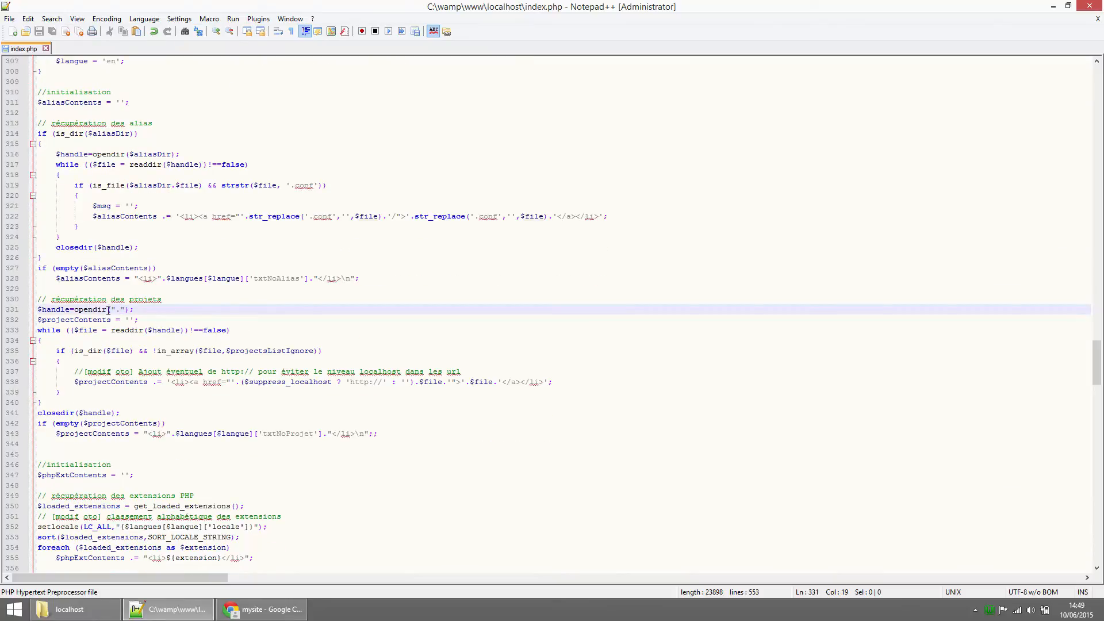
{"action": "left_click_drag", "start_coordinate": [93, 314], "coordinate": [74, 314]}
{"action": "type", "text": "scan"}
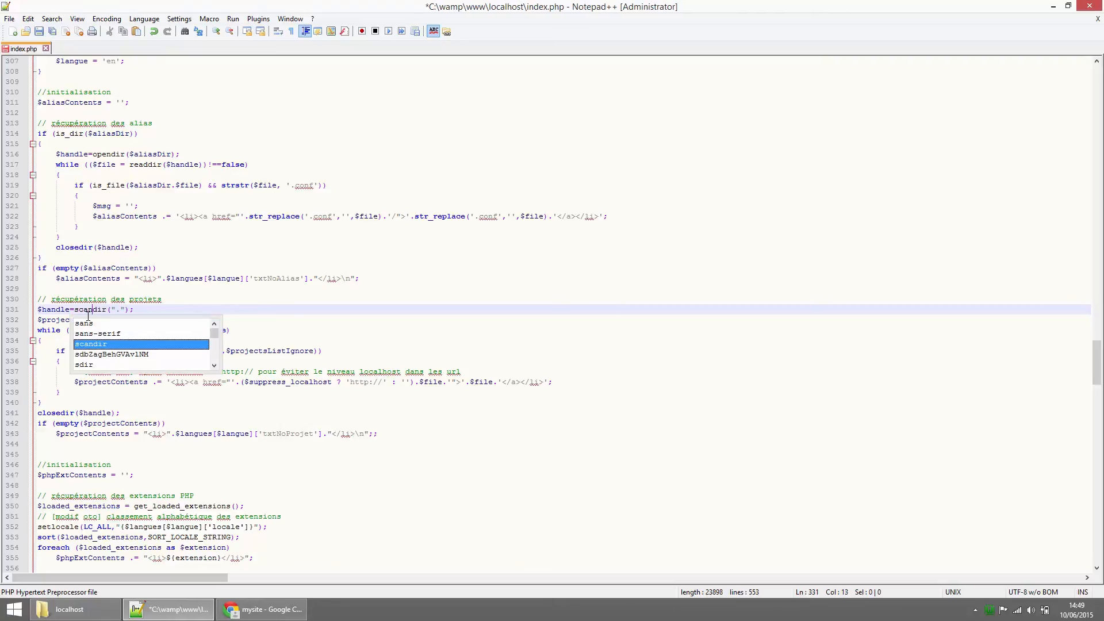
{"action": "left_click", "coordinate": [120, 311]}
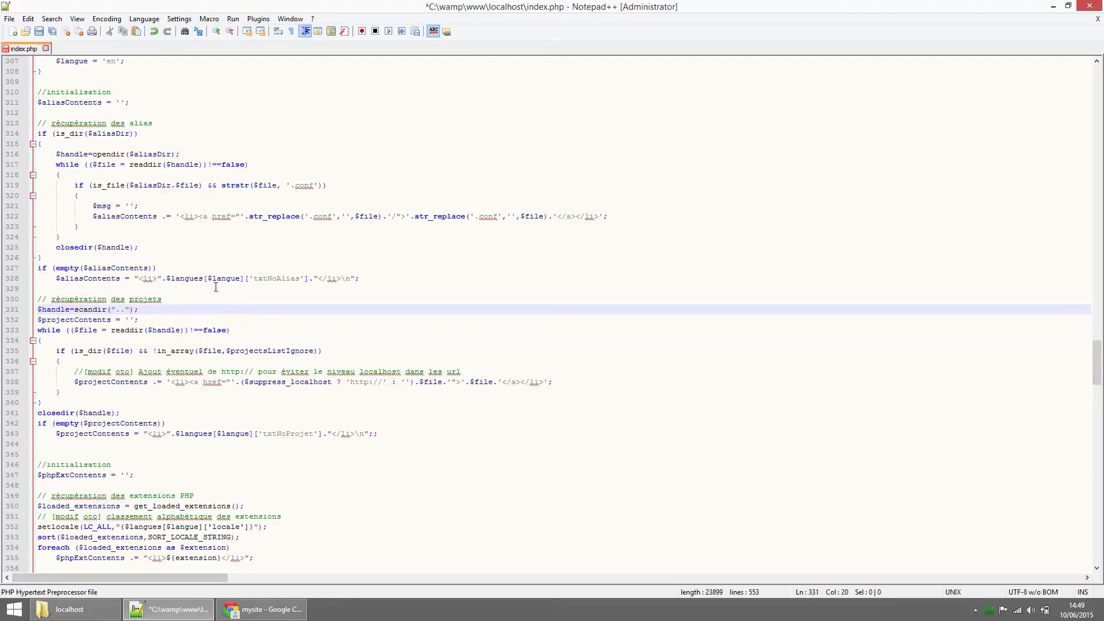
Replace the while loop header on line 333 with foreach($handle as $file)
{"action": "left_click_drag", "start_coordinate": [248, 331], "coordinate": [39, 329]}
{"action": "type", "text": "fo"}
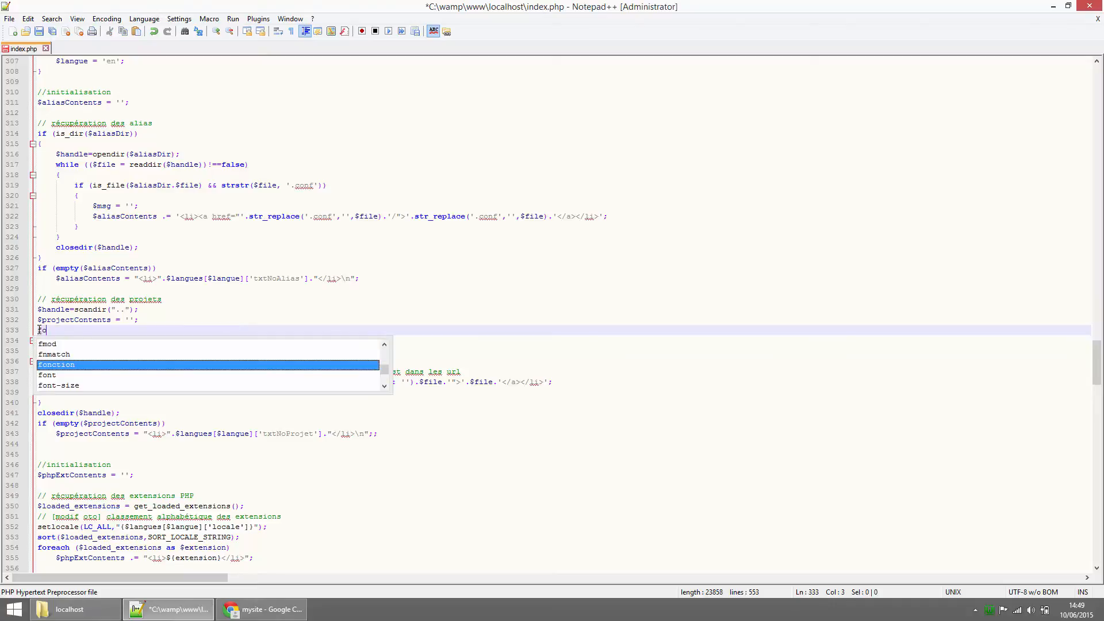
{"action": "type", "text": "reach("}
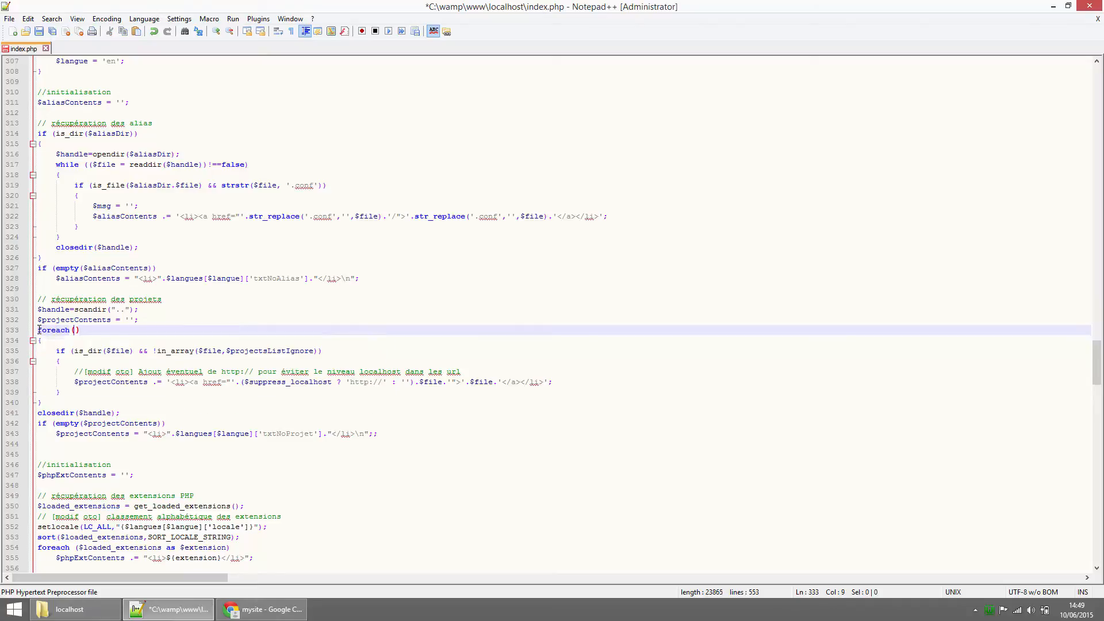
{"action": "type", "text": "$handle a"}
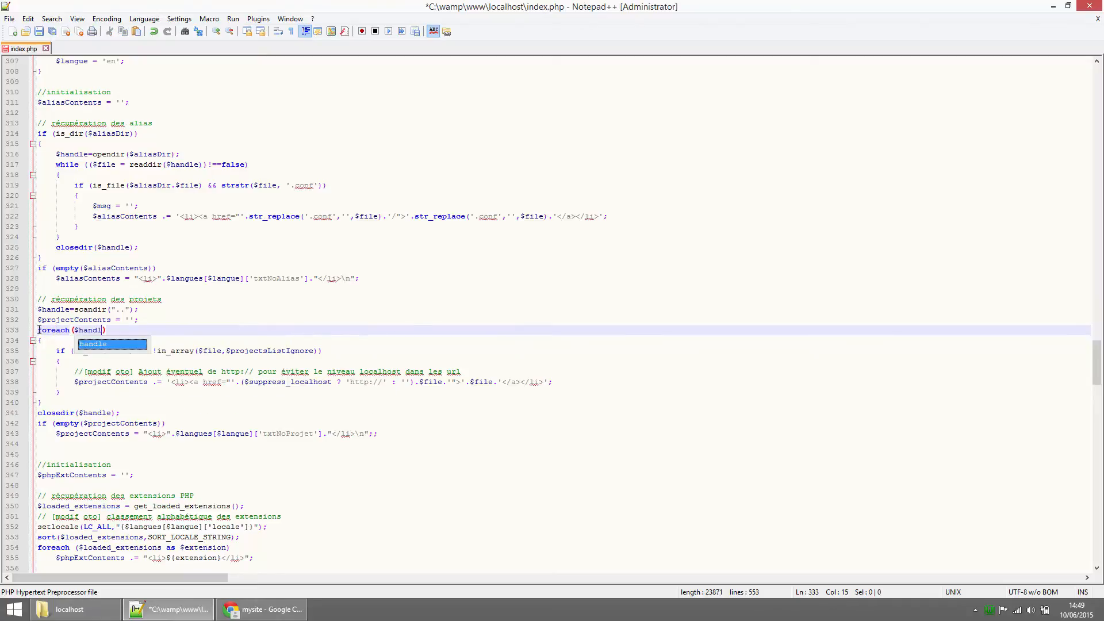
{"action": "type", "text": "s $file"}
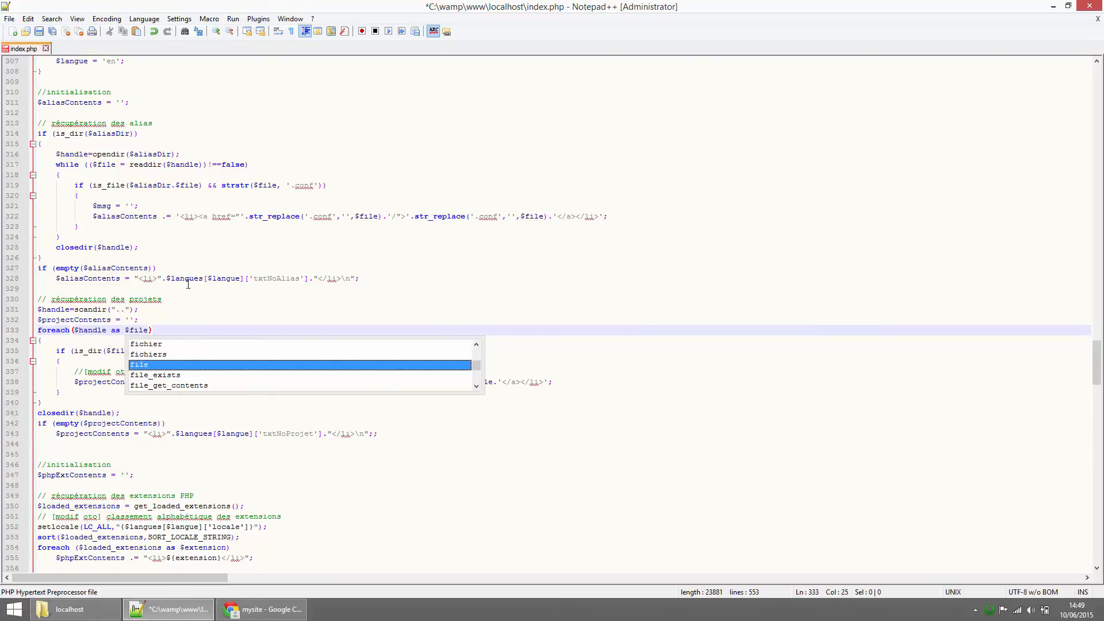
{"action": "left_click", "coordinate": [219, 310]}
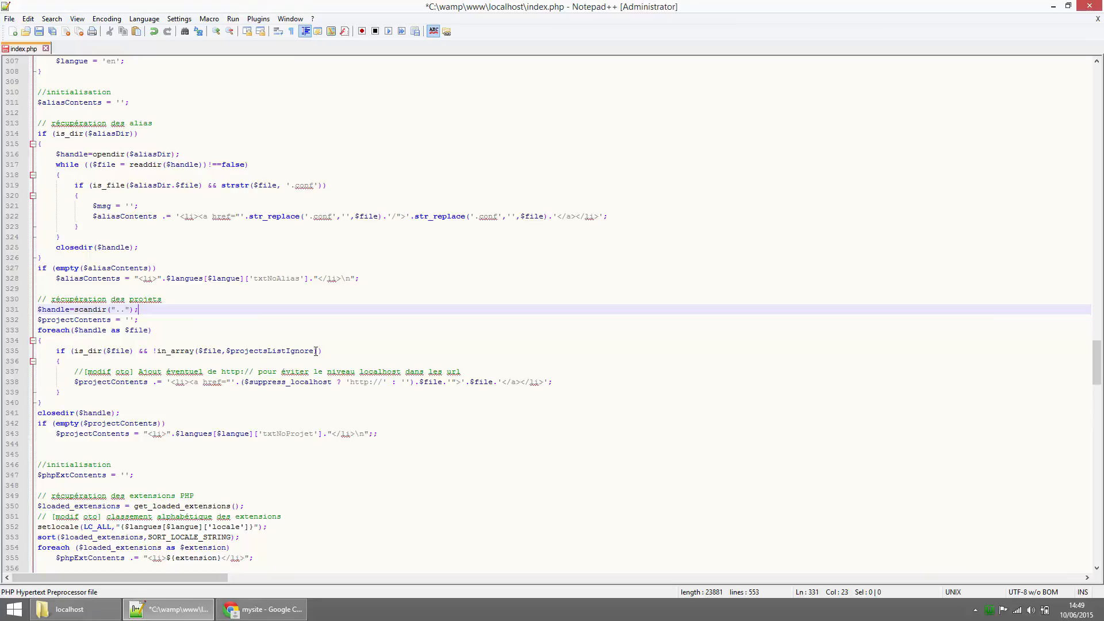
Change the if condition on line 335 to !in_array($file, array(".", "..", "localhost")) and delete the closedir($handle); statement on line 341
{"action": "left_click_drag", "start_coordinate": [317, 351], "coordinate": [74, 350]}
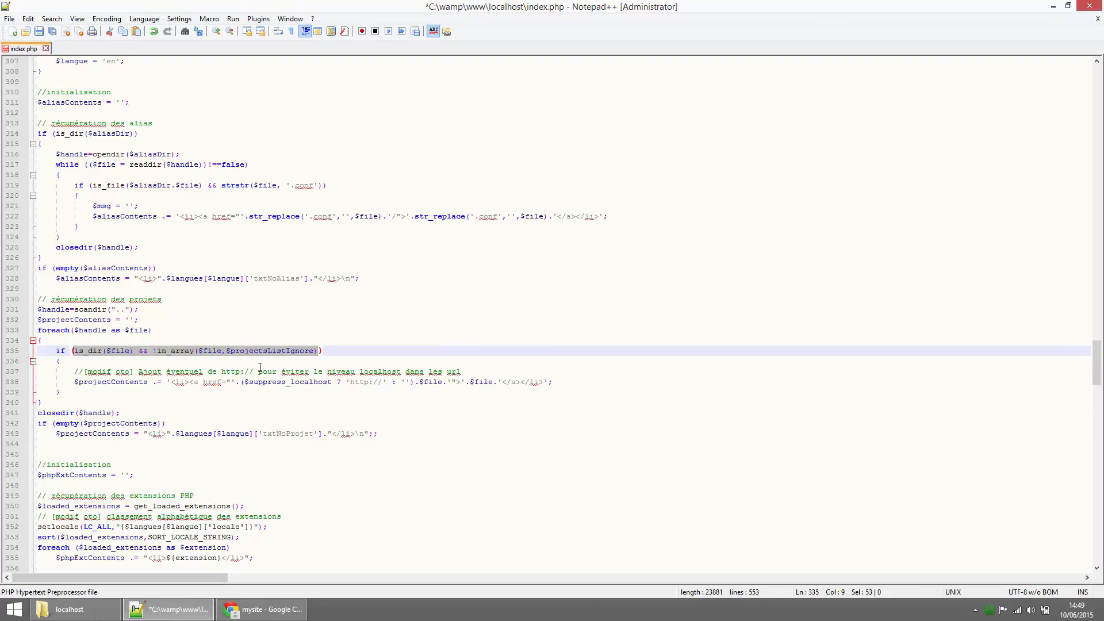
{"action": "type", "text": "!in"}
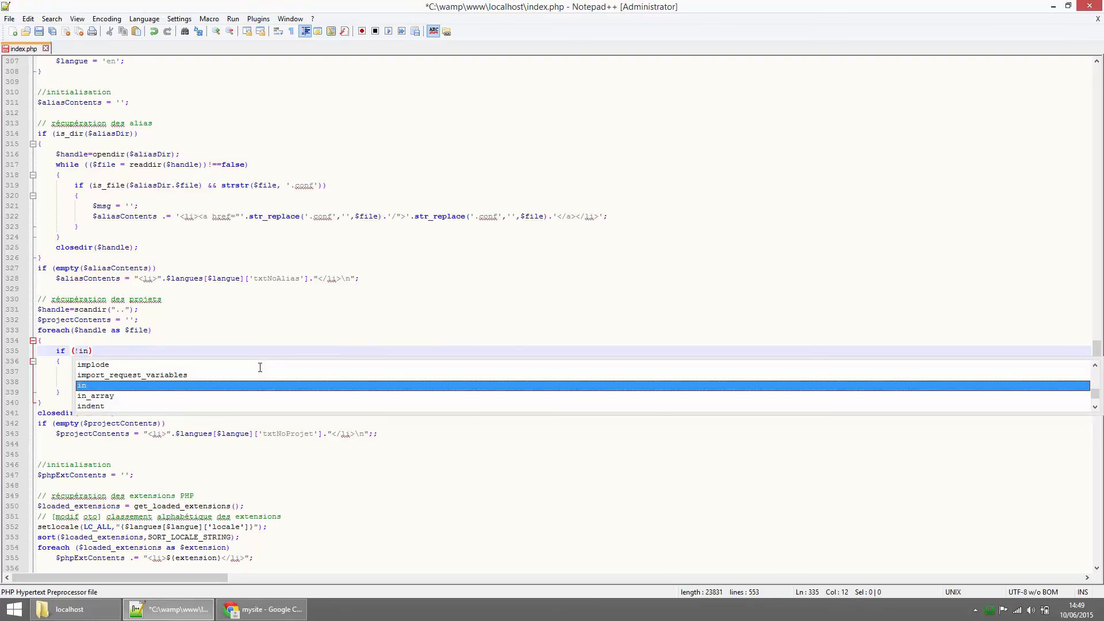
{"action": "type", "text": "_array"}
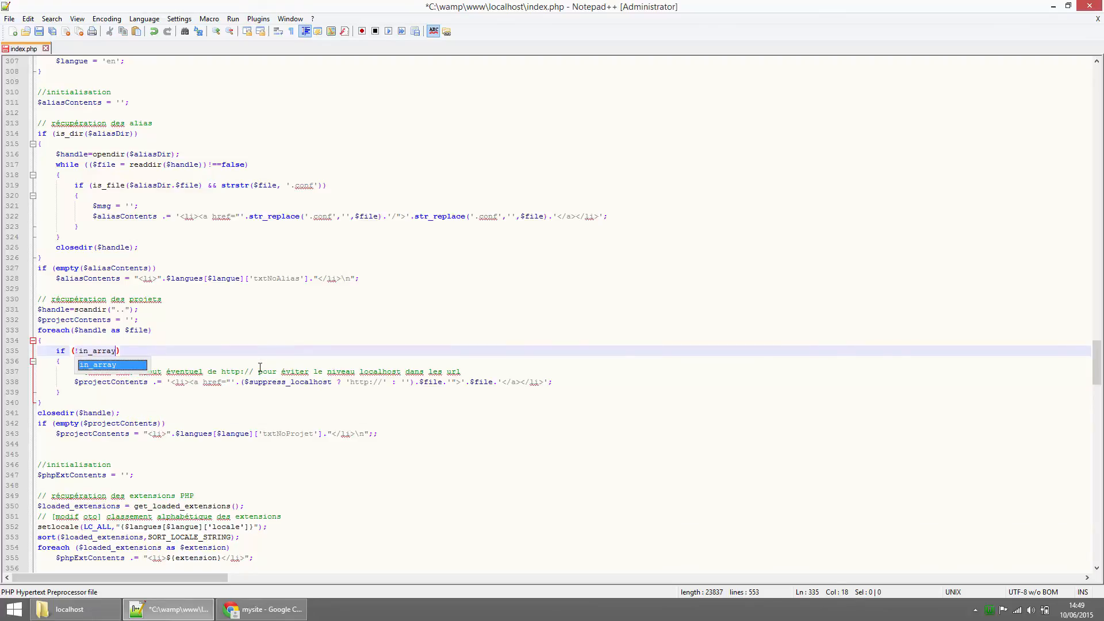
{"action": "type", "text": "($file"}
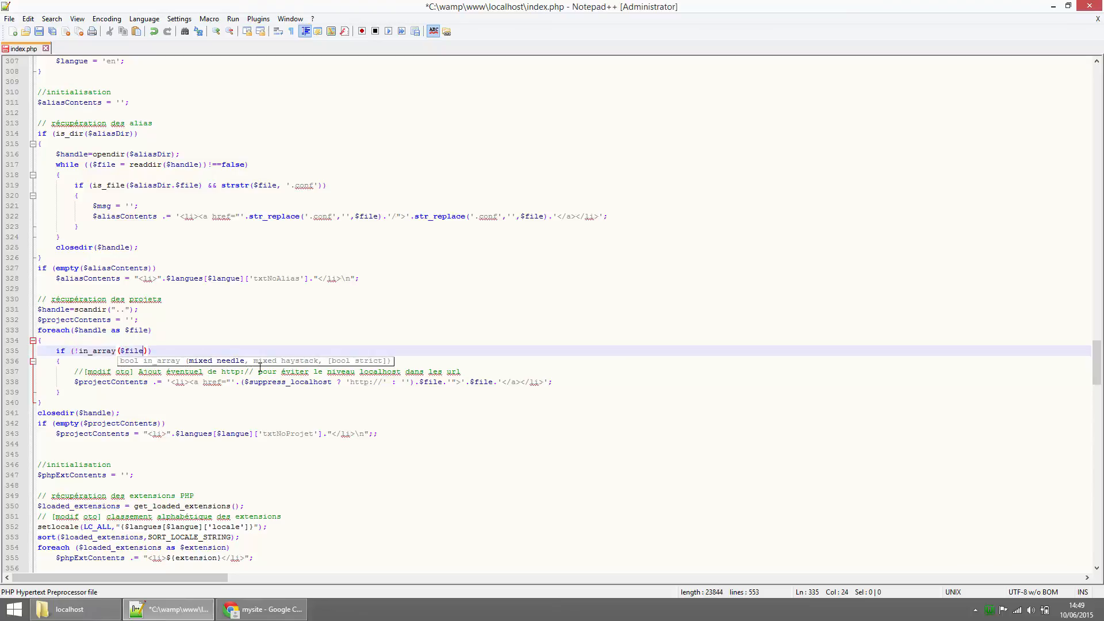
{"action": "type", "text": ", array("}
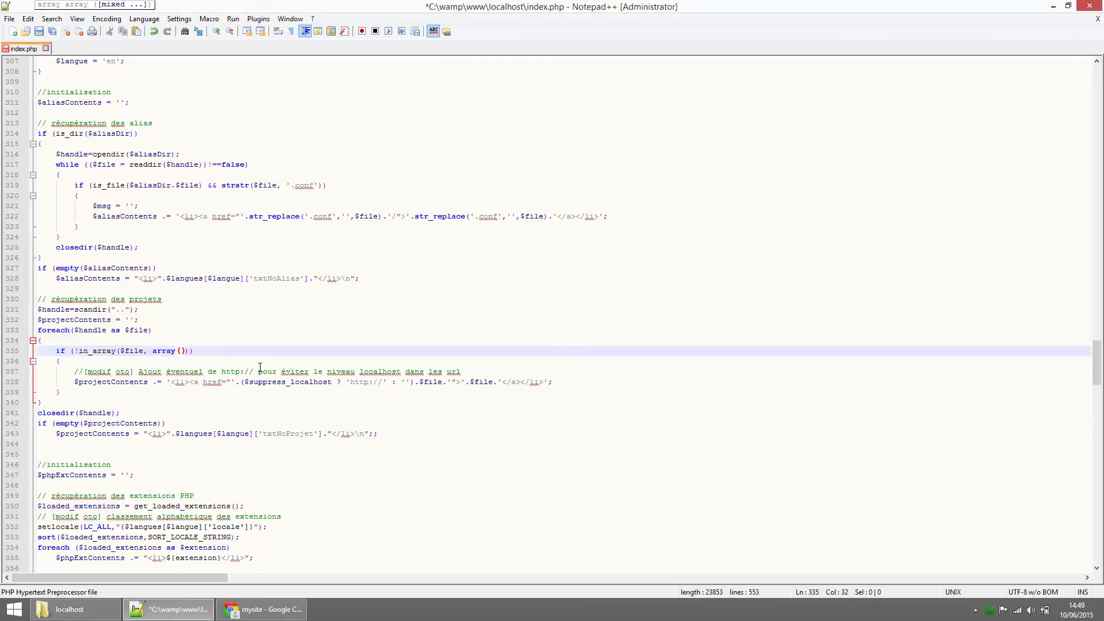
{"action": "type", "text": "\".\", \".."}
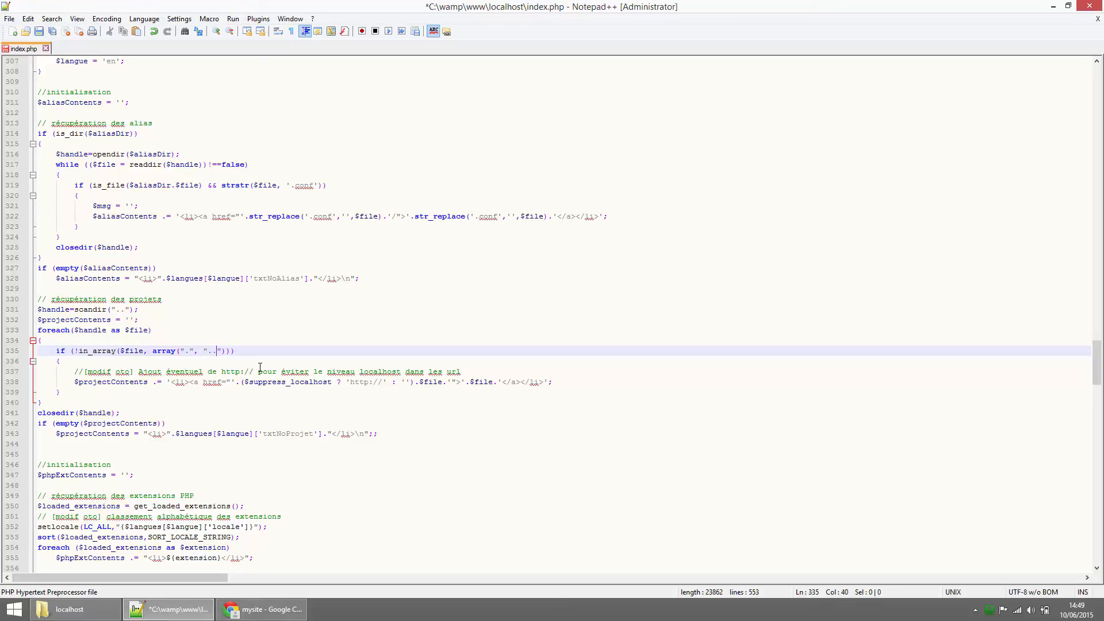
{"action": "type", "text": "\", \"localhost\""}
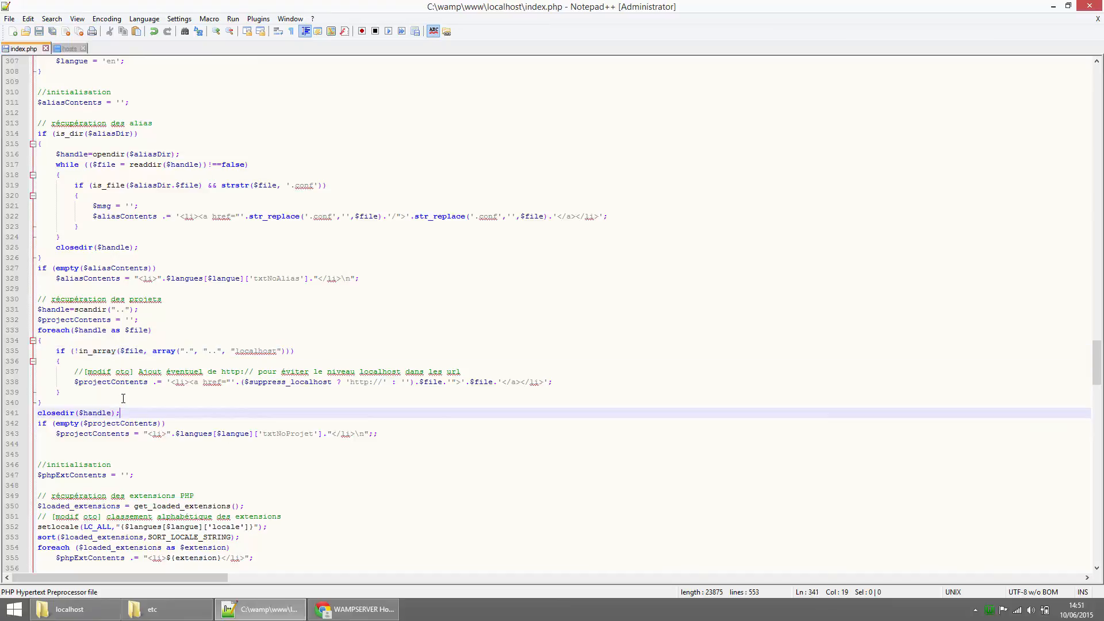
{"action": "left_click_drag", "start_coordinate": [123, 413], "coordinate": [38, 412]}
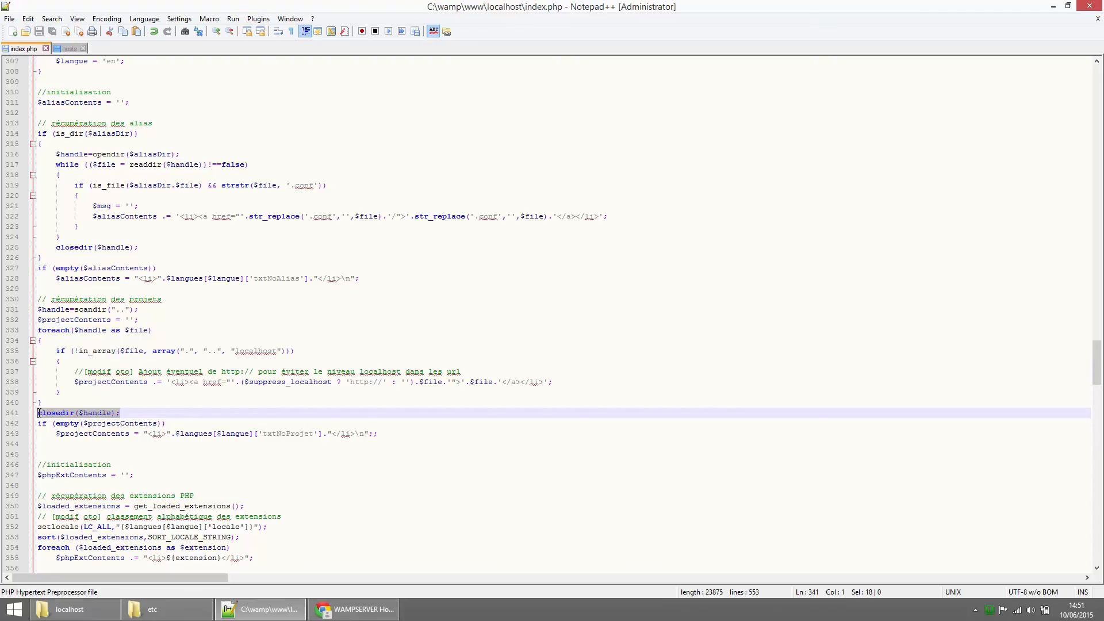
{"action": "key", "text": "Delete"}
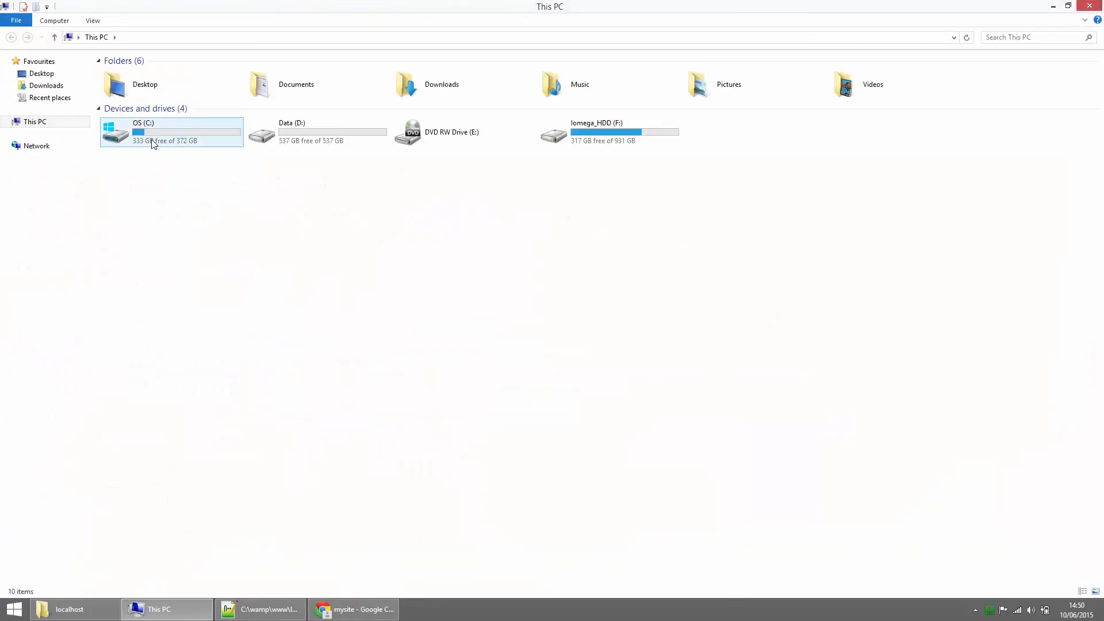
In File Explorer, go to C:\Windows\System32\drivers\etc and open the hosts file in Notepad++
{"action": "double_click", "coordinate": [152, 140]}
{"action": "double_click", "coordinate": [139, 134]}
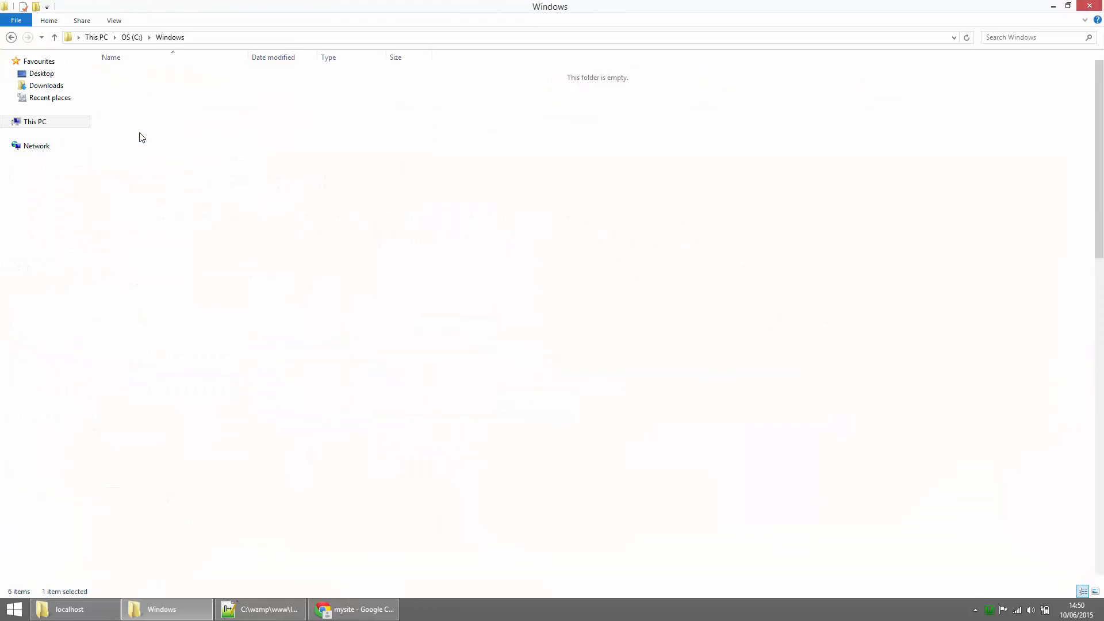
{"action": "left_click", "coordinate": [141, 406]}
{"action": "scroll", "coordinate": [139, 517], "scroll_direction": "down", "scroll_amount": 6}
{"action": "scroll", "coordinate": [140, 521], "scroll_direction": "down", "scroll_amount": 5}
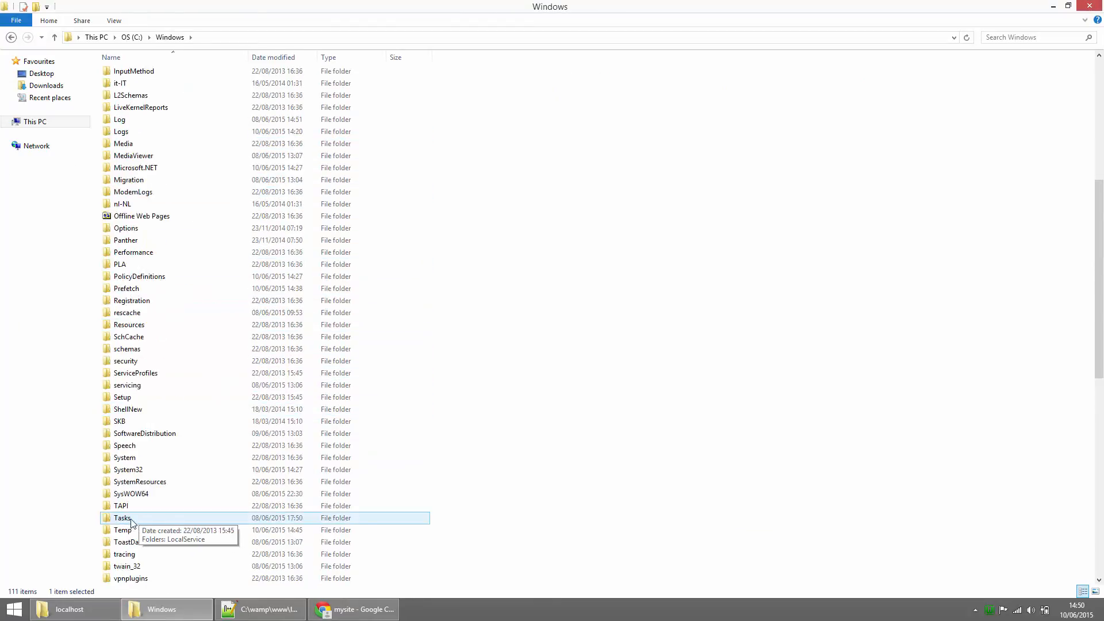
{"action": "double_click", "coordinate": [162, 437]}
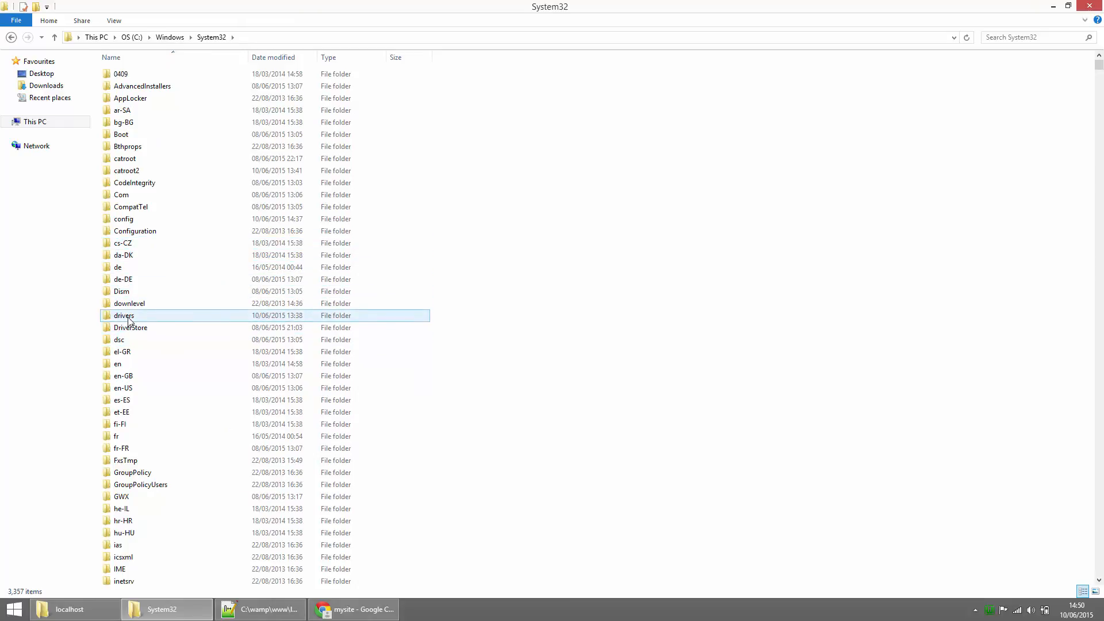
{"action": "double_click", "coordinate": [131, 315]}
{"action": "double_click", "coordinate": [131, 111]}
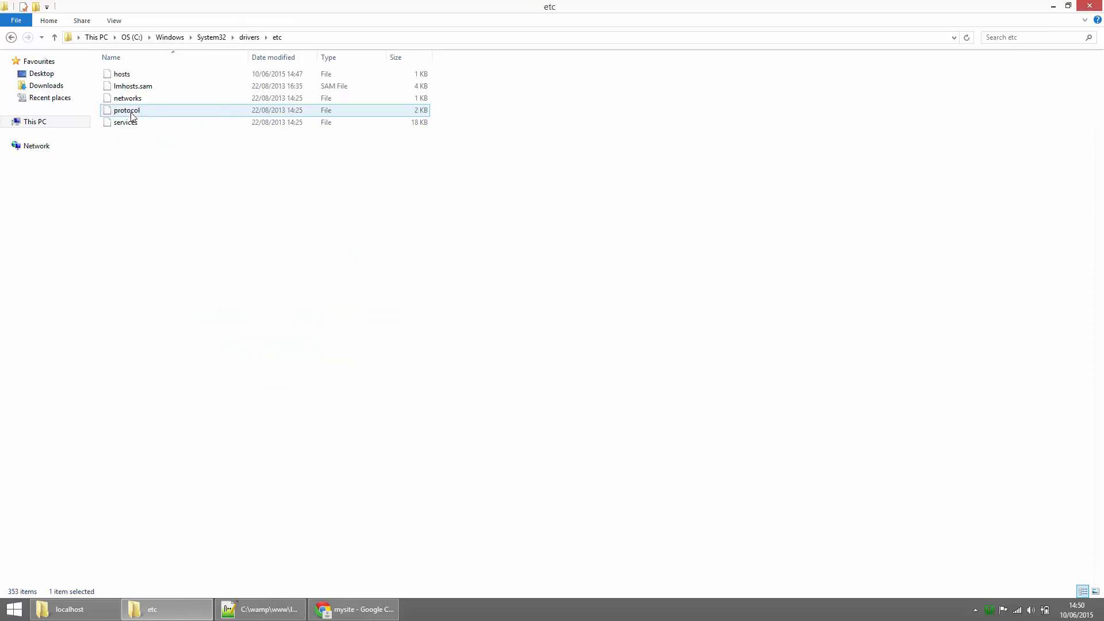
{"action": "left_click", "coordinate": [132, 74]}
{"action": "right_click", "coordinate": [149, 79]}
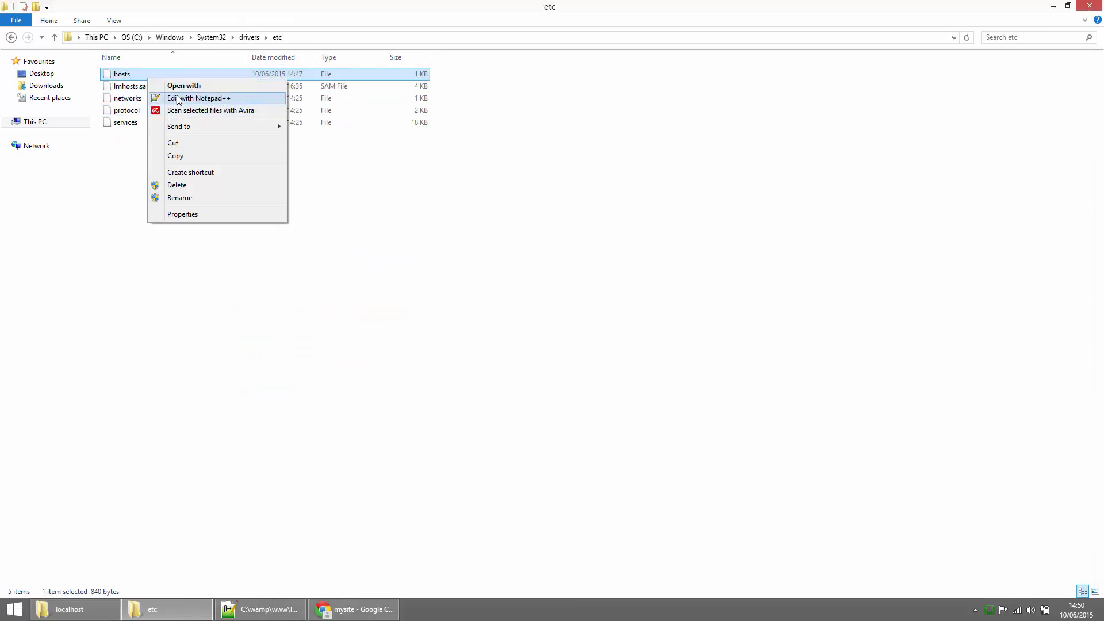
{"action": "left_click", "coordinate": [179, 98]}
Duplicate the mysite entry in the hosts file, change line 22 to 127.0.0.1 localhost, and save the file
{"action": "left_click", "coordinate": [138, 276]}
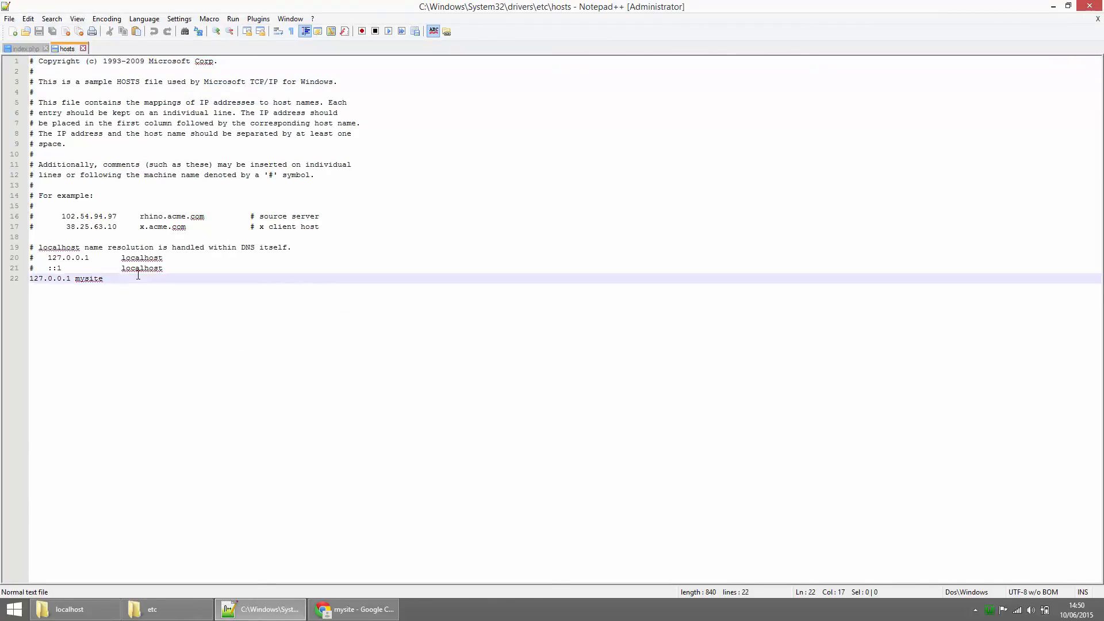
{"action": "key", "text": "ctrl+d"}
{"action": "double_click", "coordinate": [89, 279]}
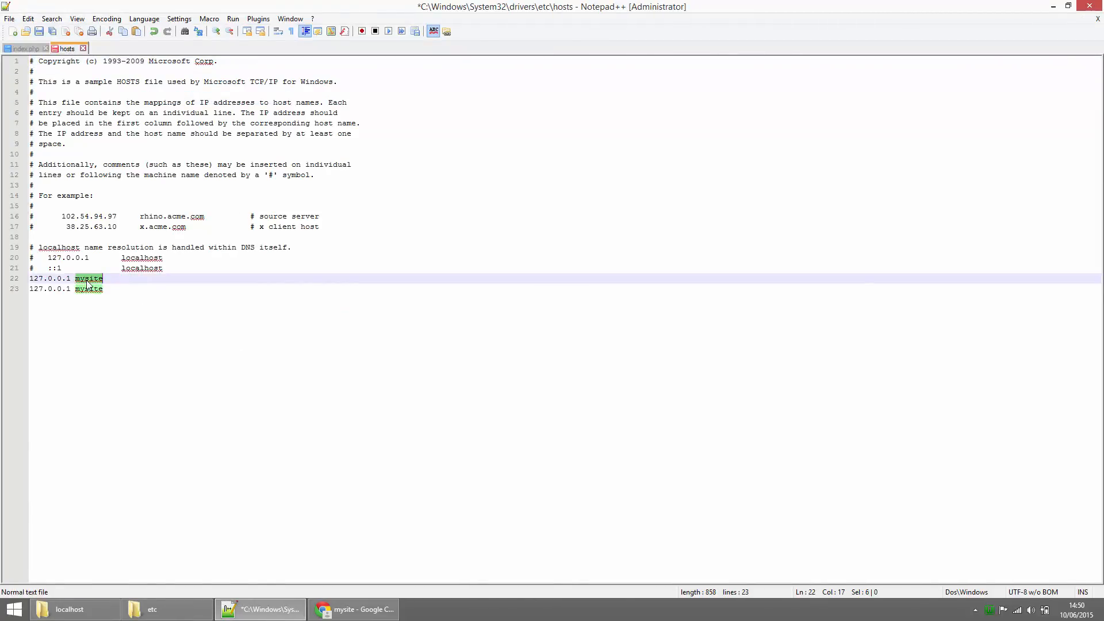
{"action": "type", "text": "localhost"}
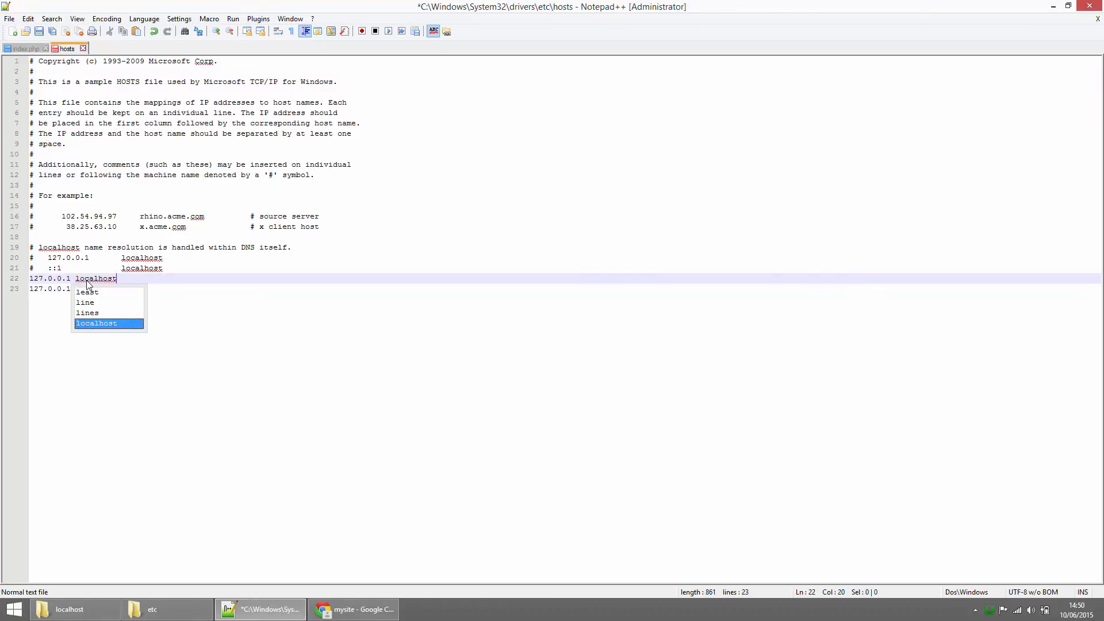
{"action": "key", "text": "ctrl+s"}
Switch to Chrome, load localhost, and open the mysite project from the WampServer homepage to test it
{"action": "left_click", "coordinate": [315, 394]}
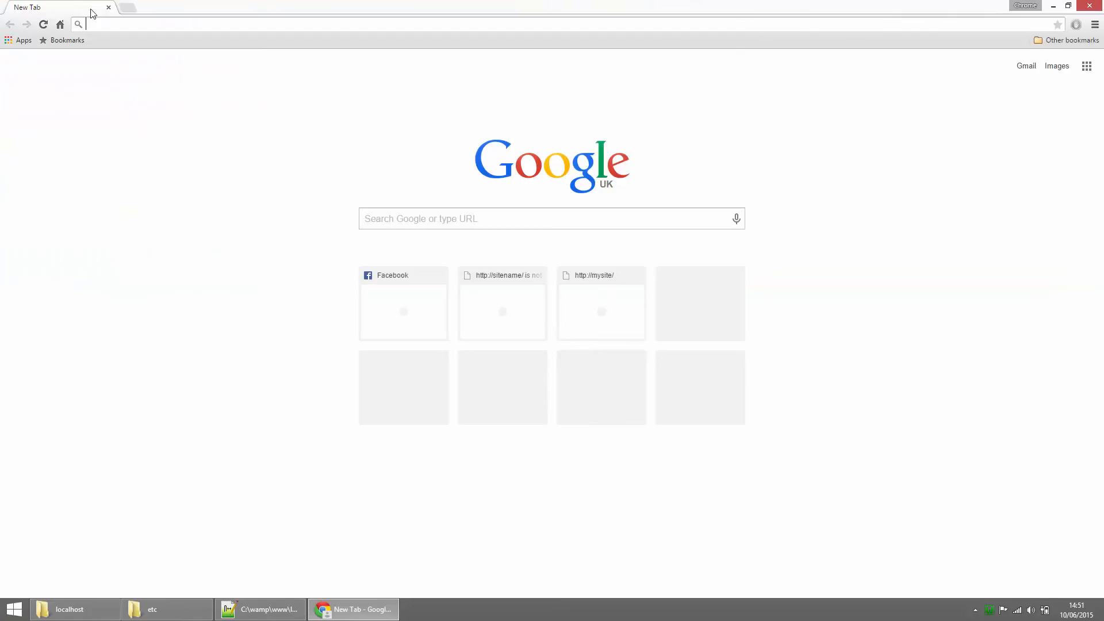
{"action": "type", "text": "localhost"}
{"action": "key", "text": "Return"}
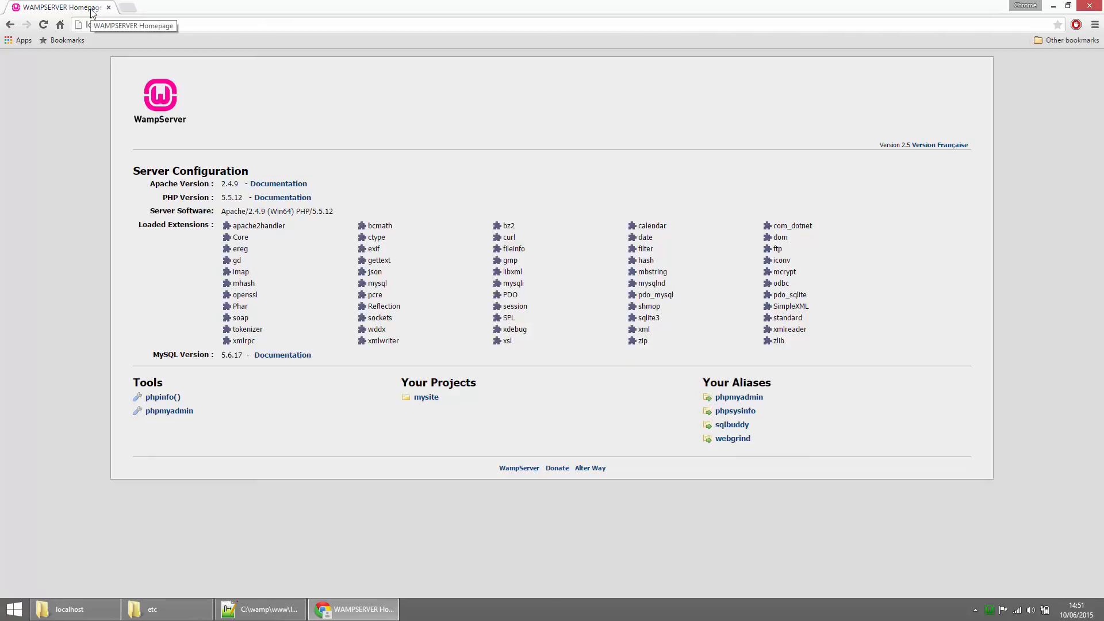
{"action": "left_click", "coordinate": [426, 397]}
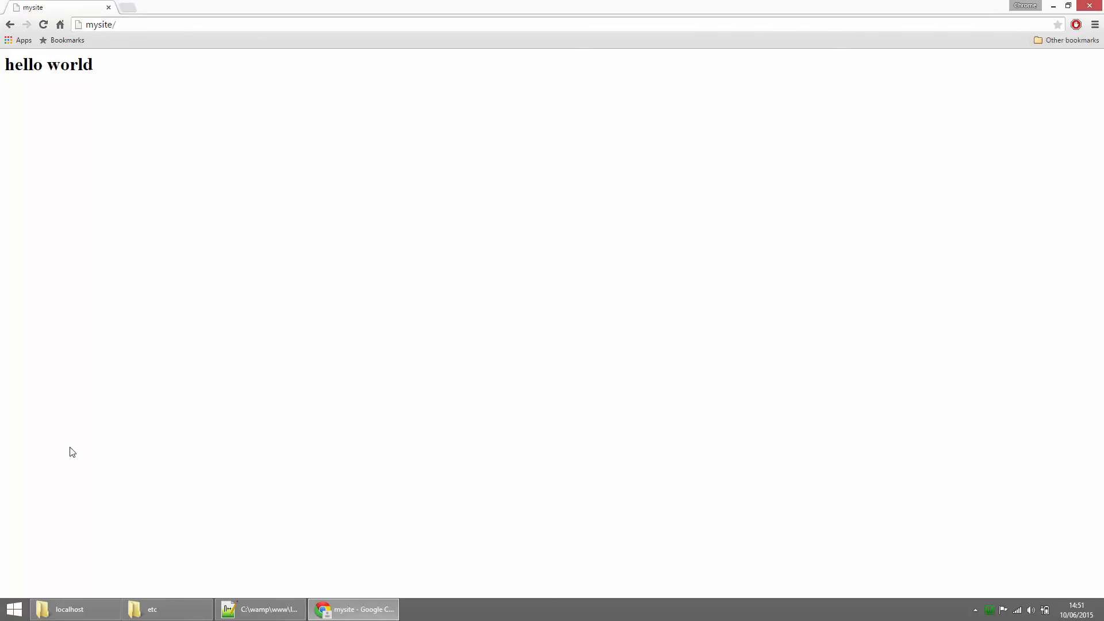